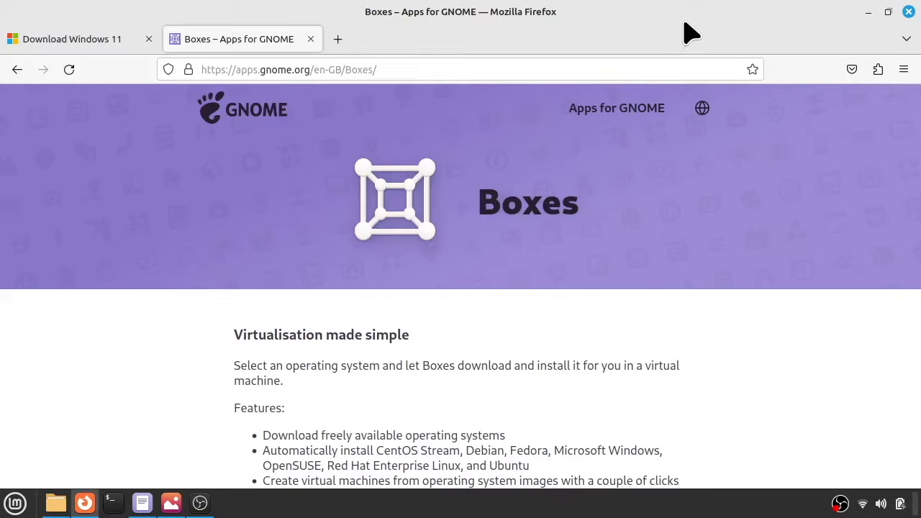
- Look at the saved Windows Setup screenshot, then minimize the image viewer
click(173, 500)
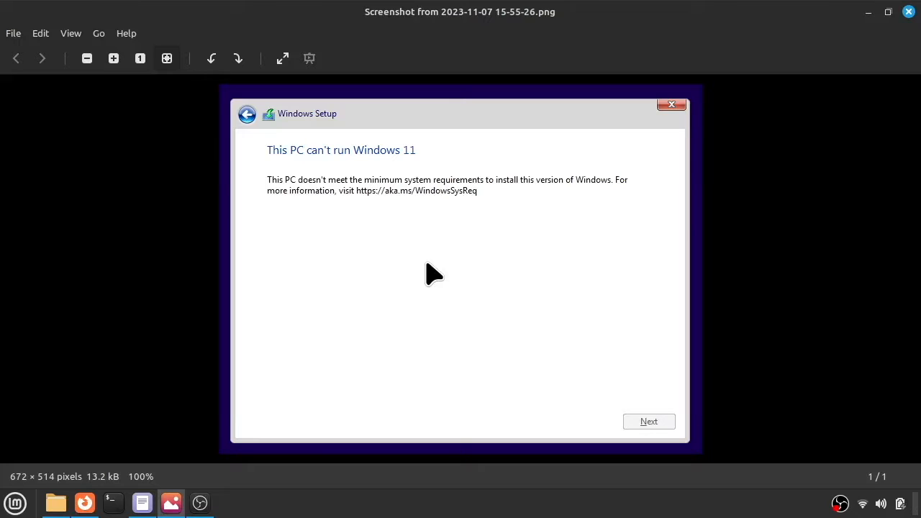
click(869, 12)
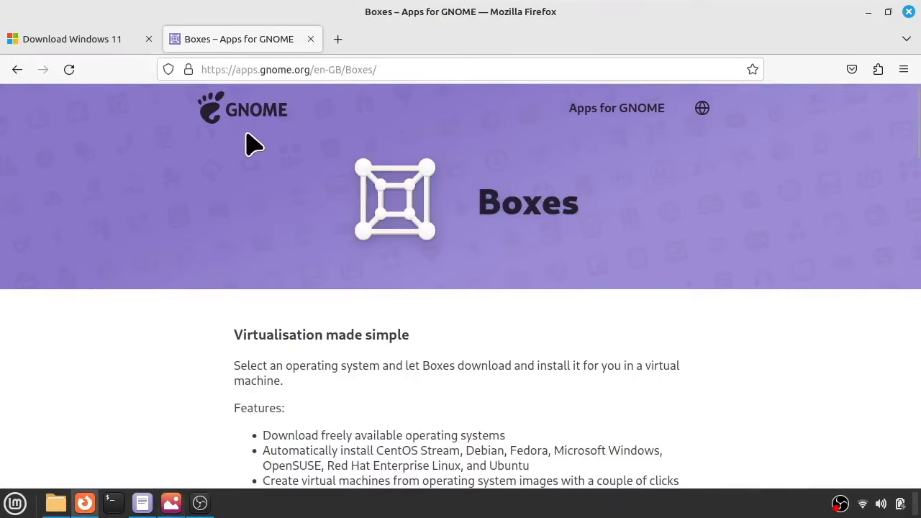
- On Microsoft's Download Windows 11 page, select Windows 11 (multi-edition ISO for x64 devices) and request its download
click(81, 45)
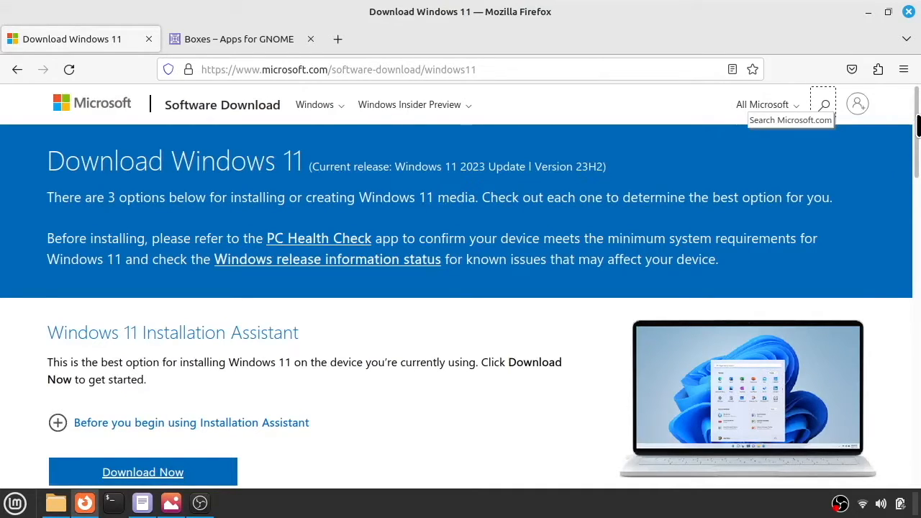
drag(917, 124, 899, 280)
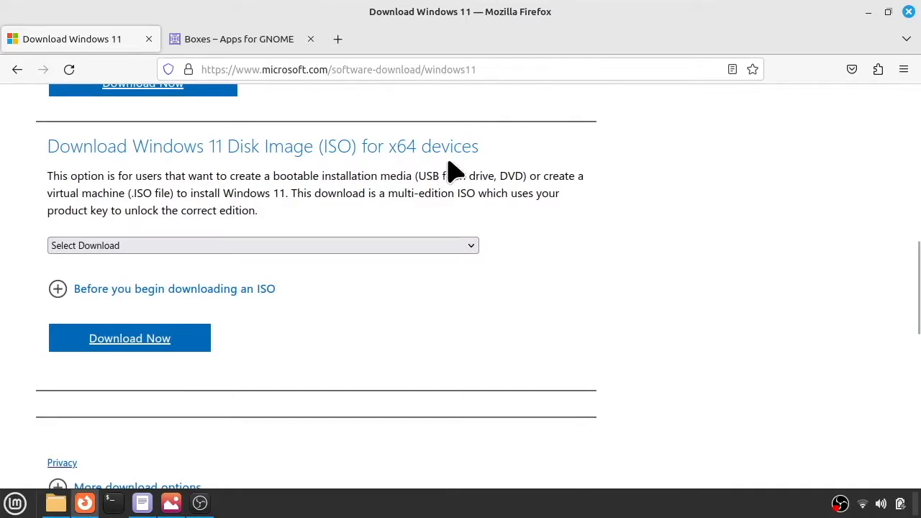
click(288, 246)
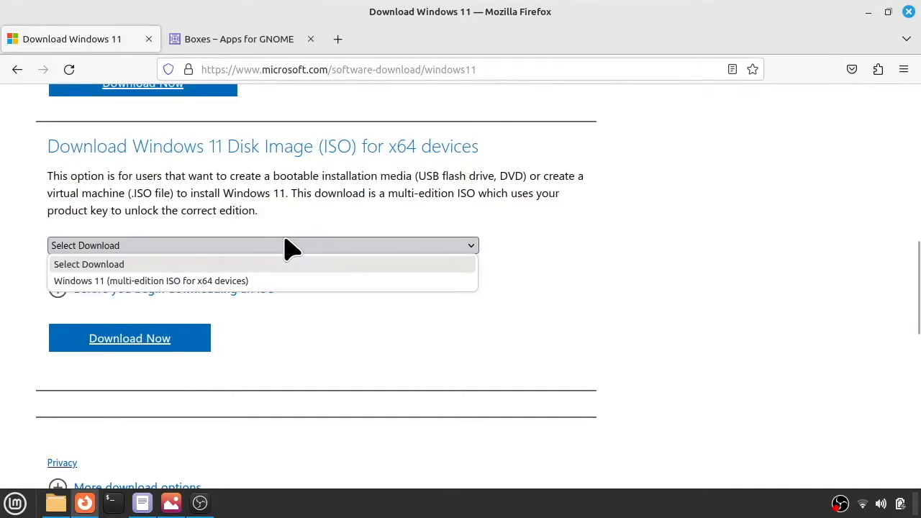
click(285, 281)
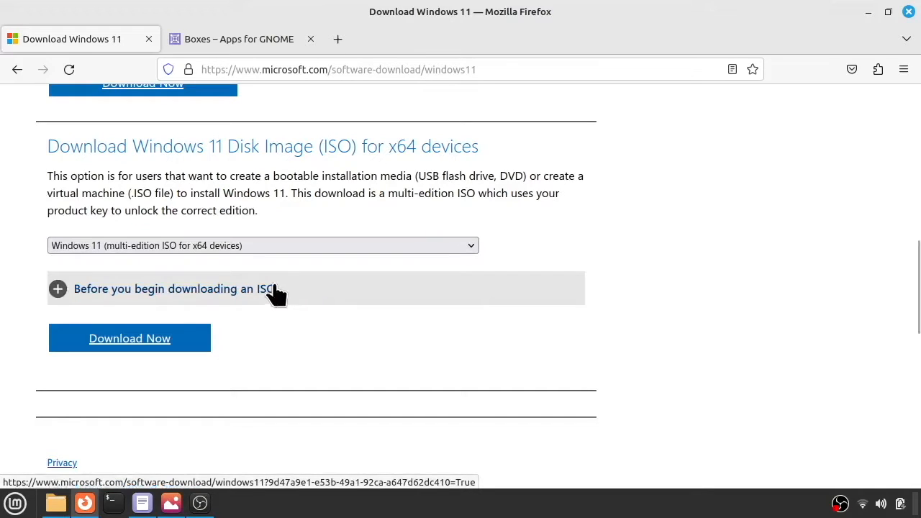
click(141, 350)
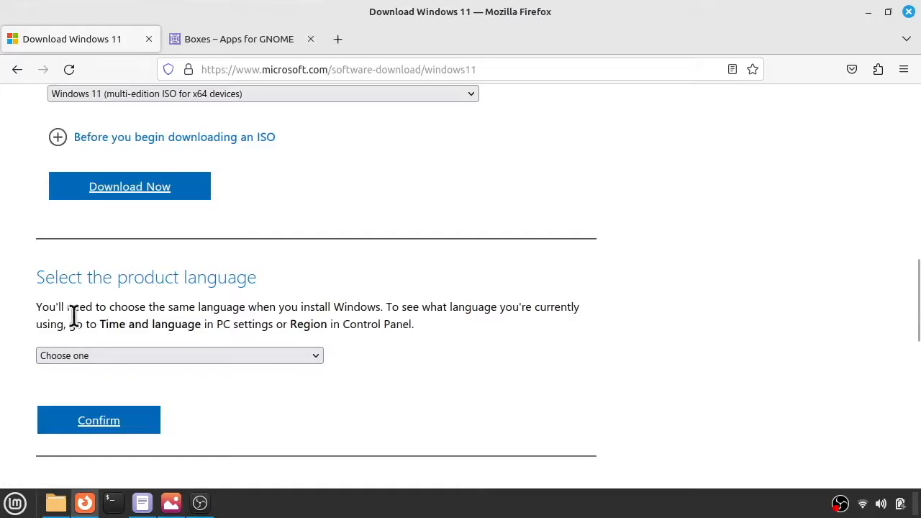
- Confirm English International as the product language and save the 64-bit ISO as Win11_23H2_EnglishInternational_x64.iso in Downloads
click(216, 355)
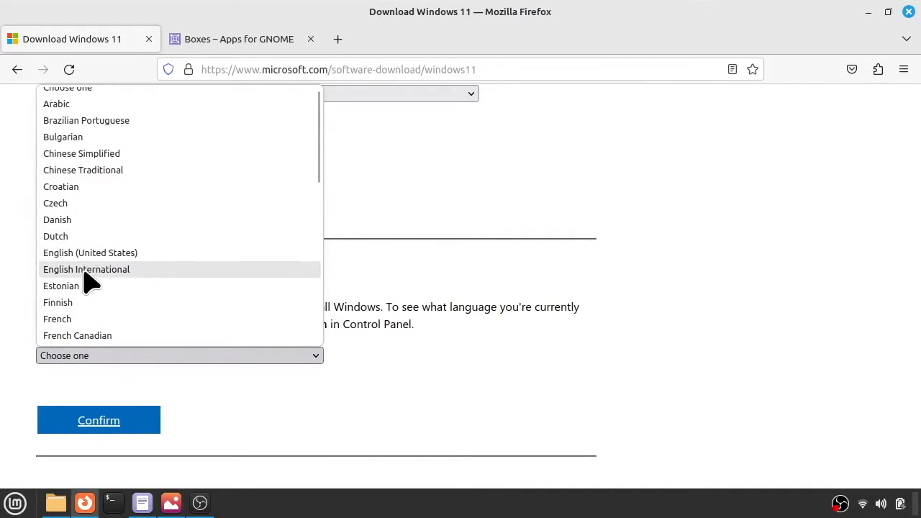
click(135, 272)
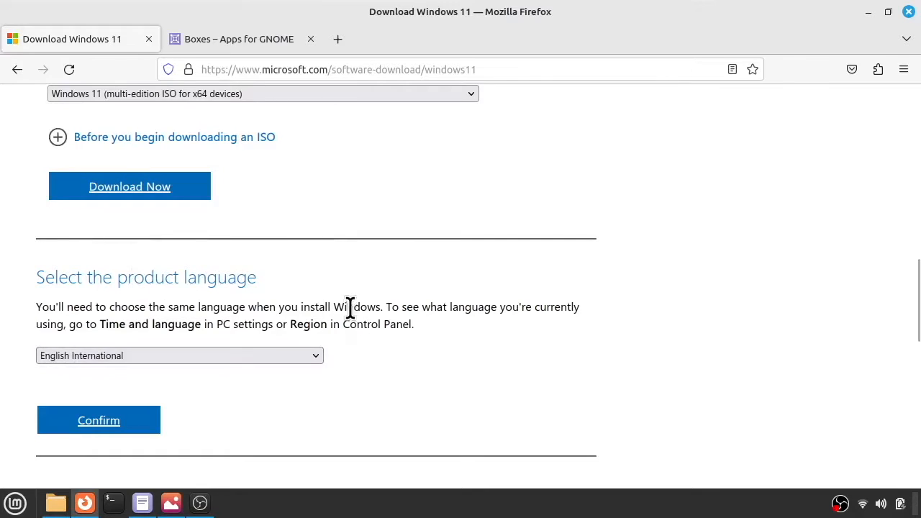
click(108, 423)
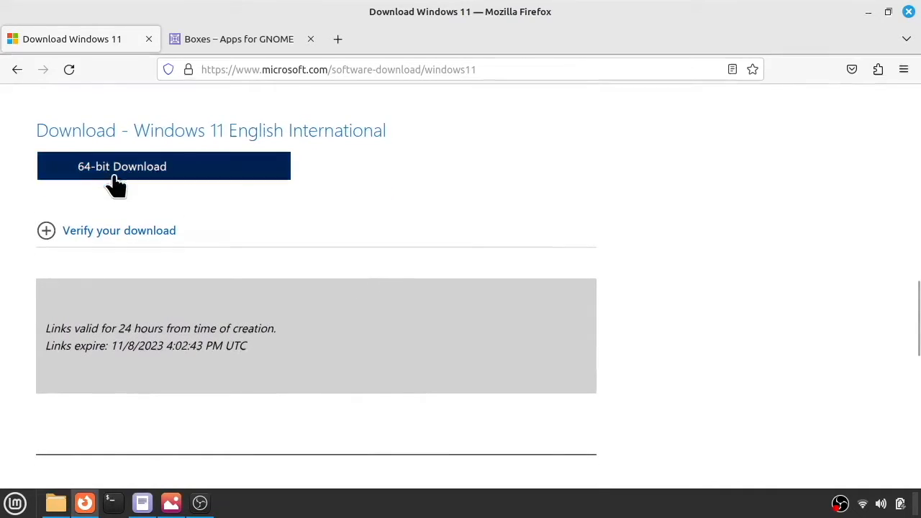
click(193, 173)
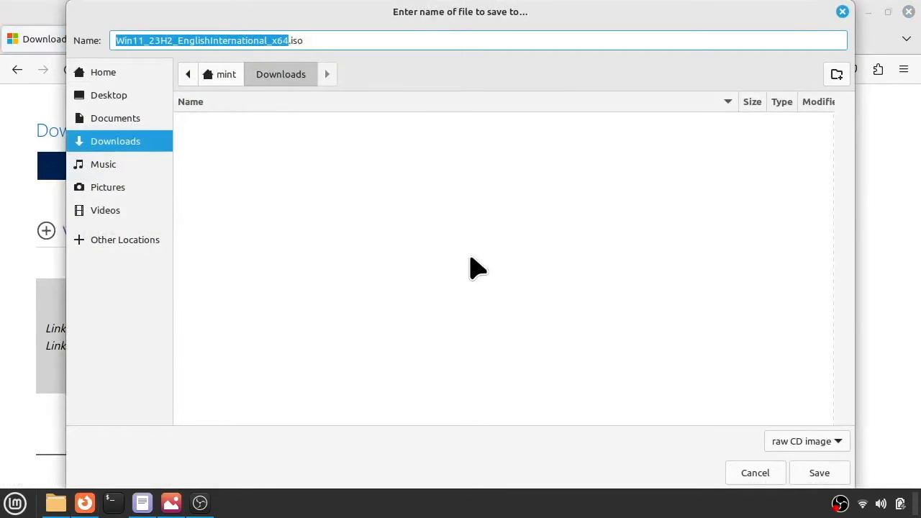
click(820, 475)
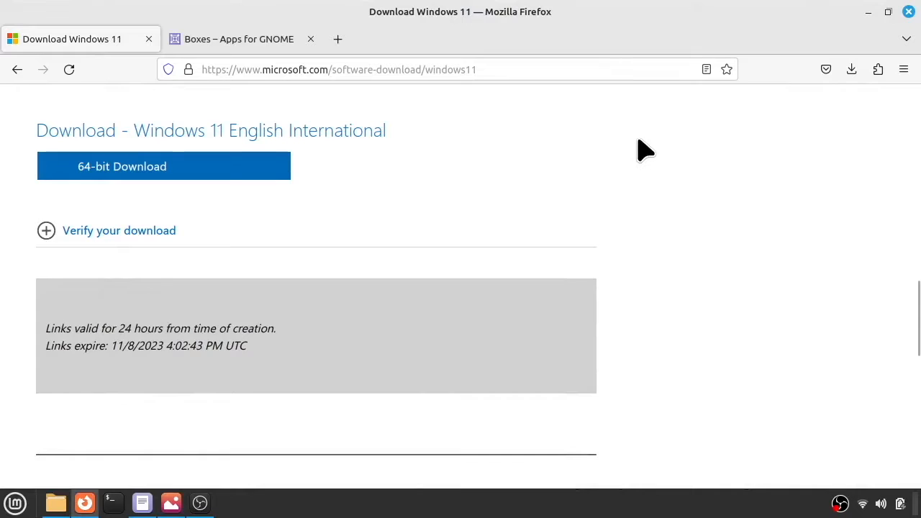
- Minimize the browser and check the Downloads folder for the Windows 11 ISO in the file manager
click(867, 12)
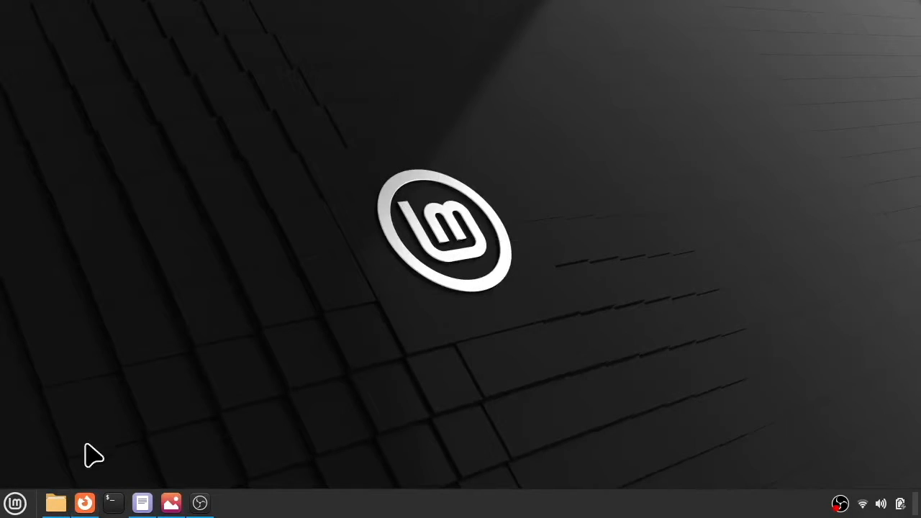
click(55, 503)
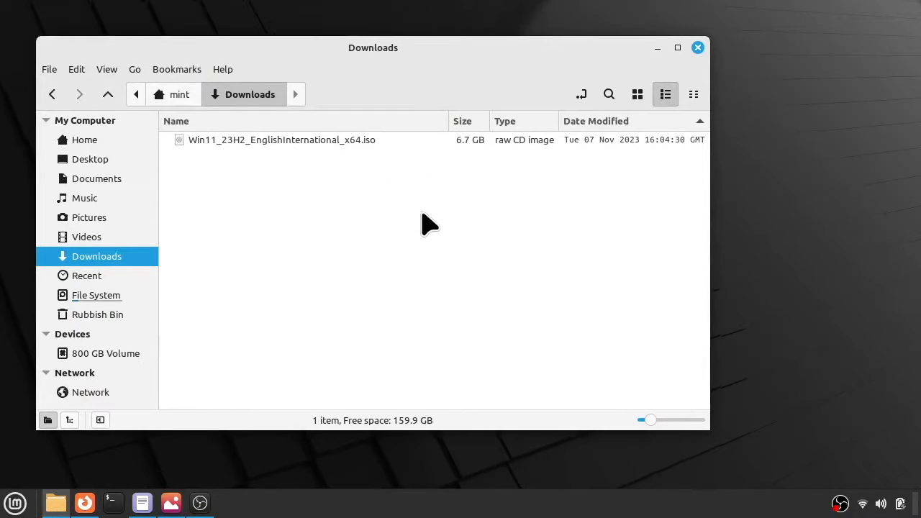
click(697, 48)
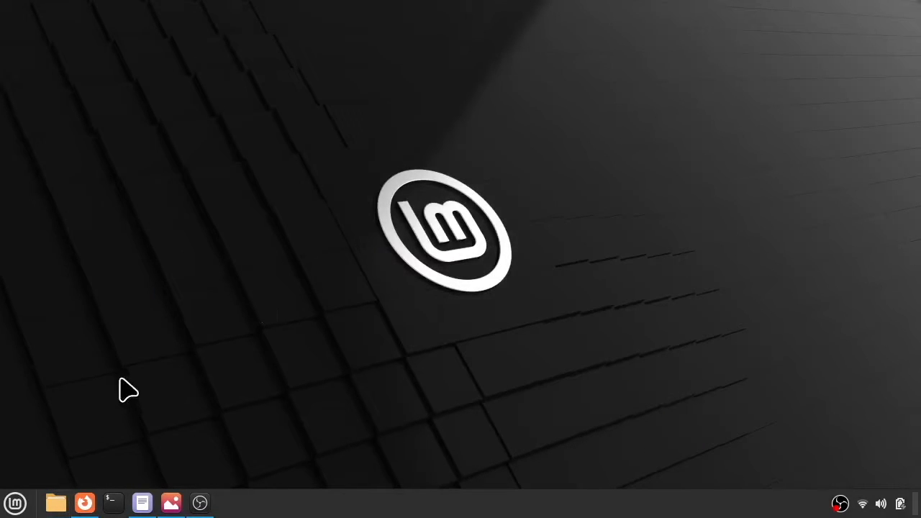
- Find the Boxes virtual machine application on the system and launch it
click(16, 503)
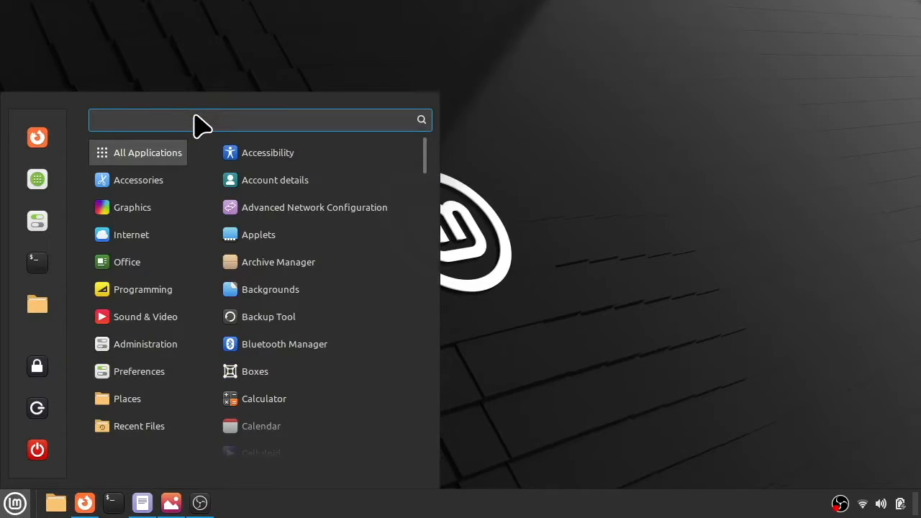
text(boxes)
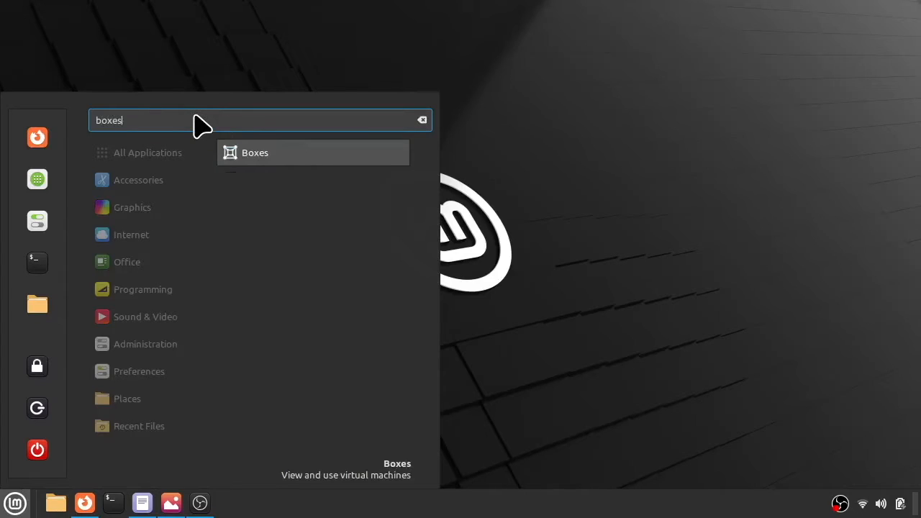
click(260, 152)
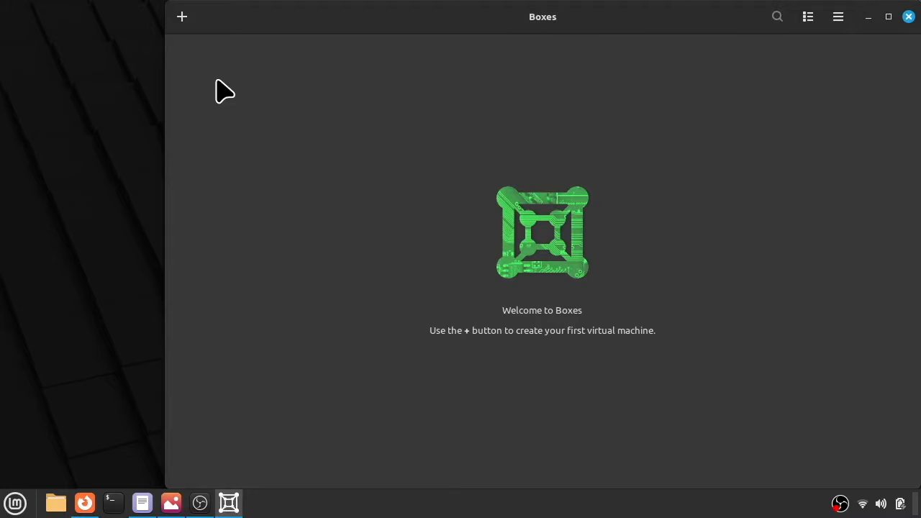
- Start a new virtual machine from the file Win11_23H2_EnglishInternational_x64.iso in Downloads
click(183, 18)
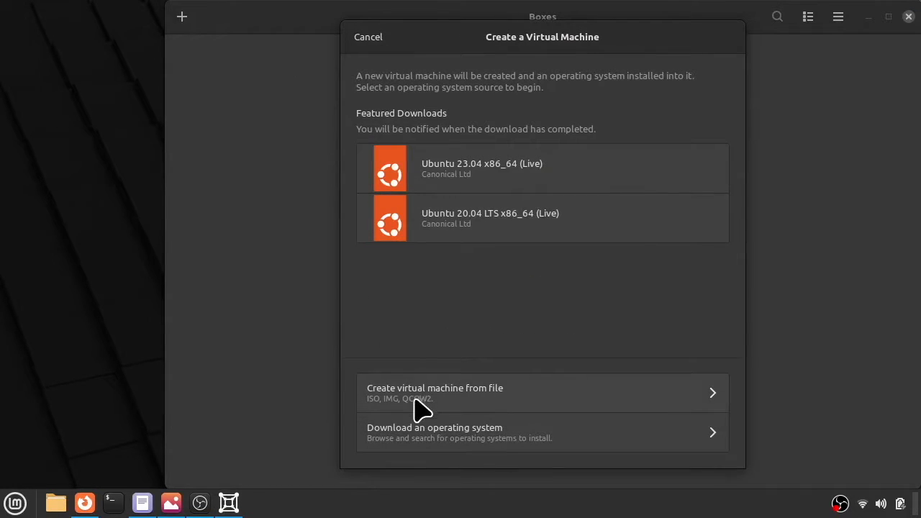
click(544, 392)
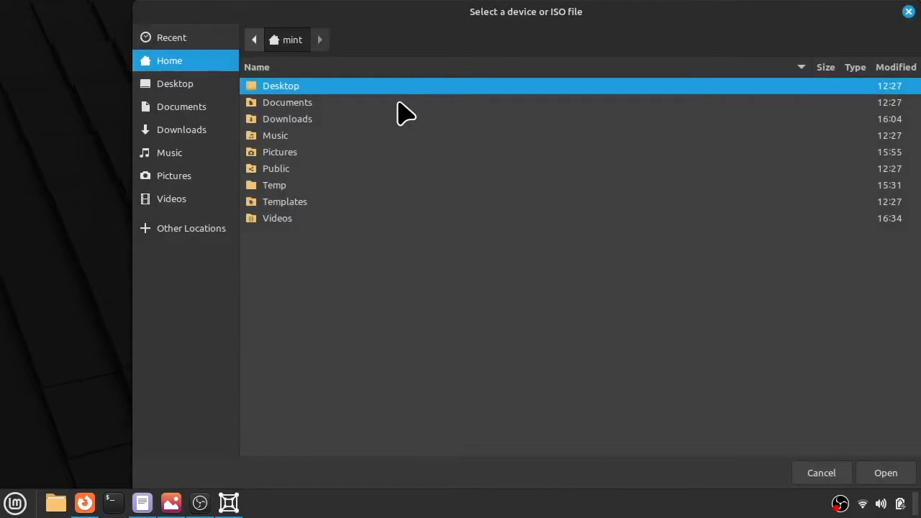
double_click(314, 120)
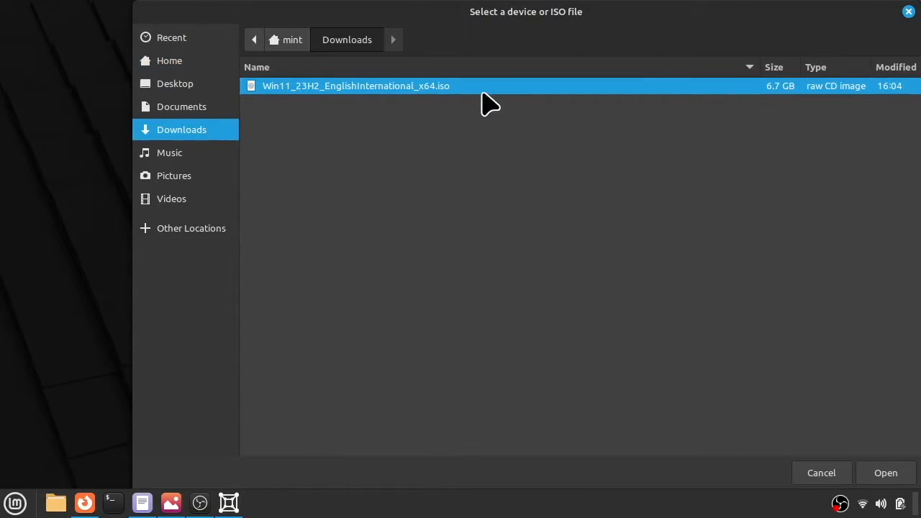
click(892, 472)
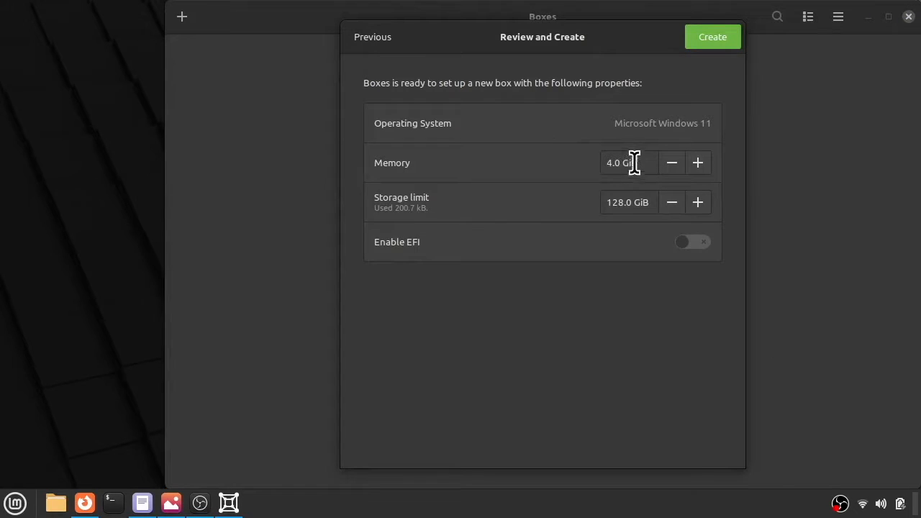
- Set the virtual machine's storage limit to 80 GiB, keep its memory at 4.0 GiB, and create it
double_click(620, 200)
triple_click(628, 202)
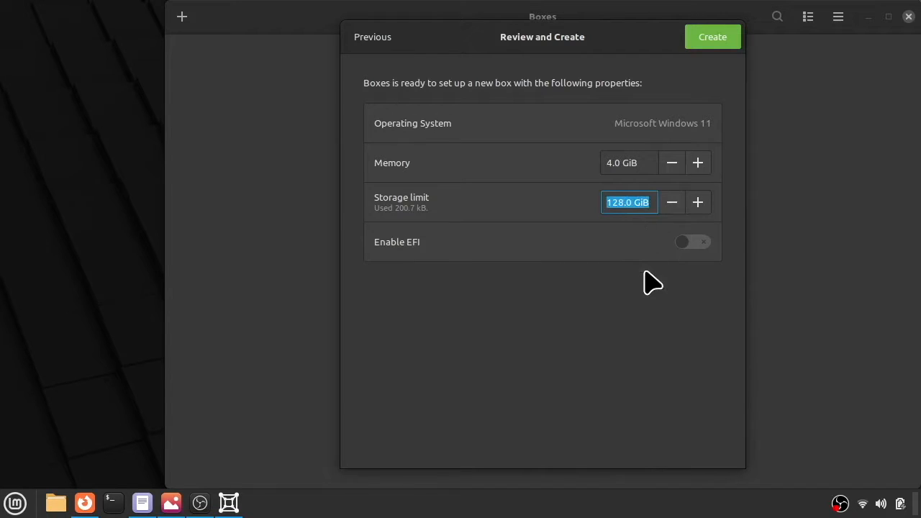
text(80)
click(643, 161)
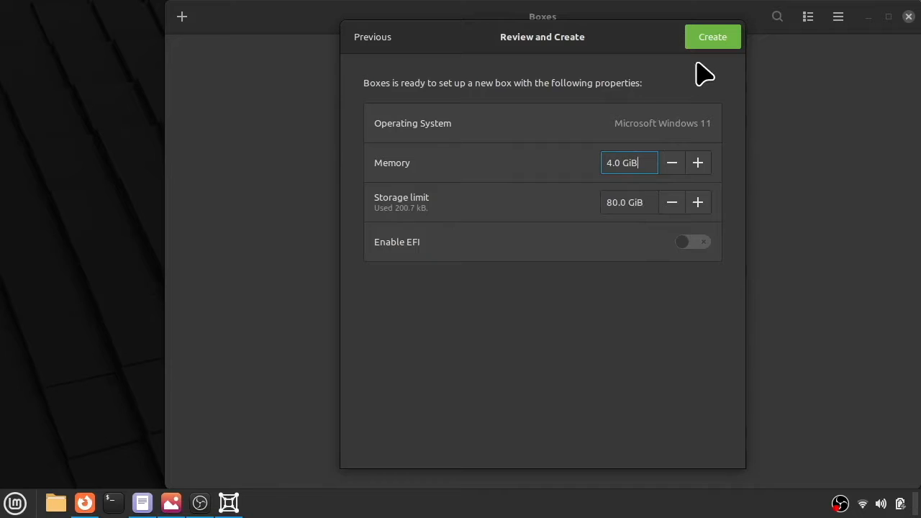
click(722, 45)
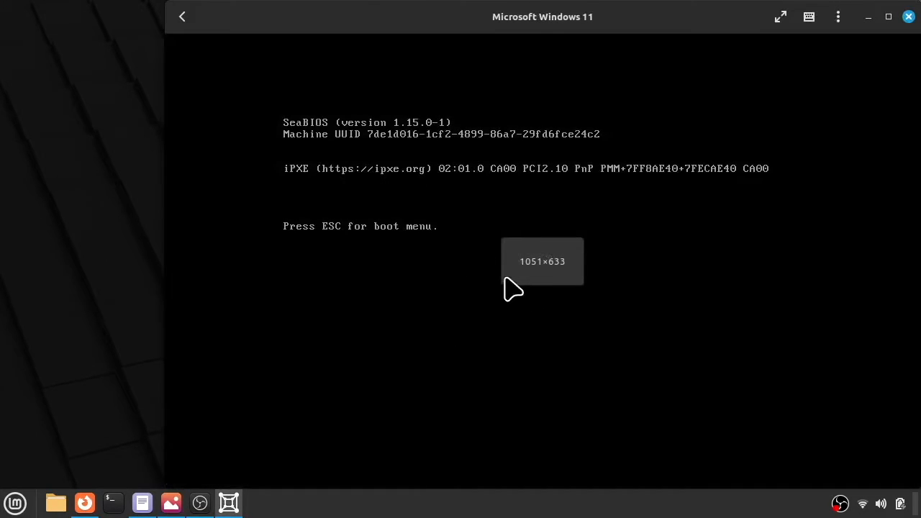
- Boot the Windows 11 installer and accept English (United Kingdom) with the United Kingdom keyboard in Windows Setup
click(436, 267)
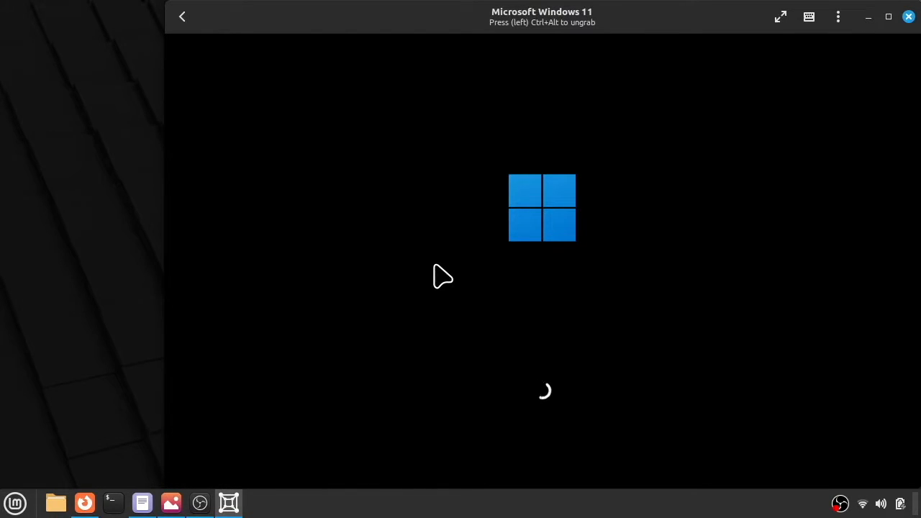
key(ctrl+alt)
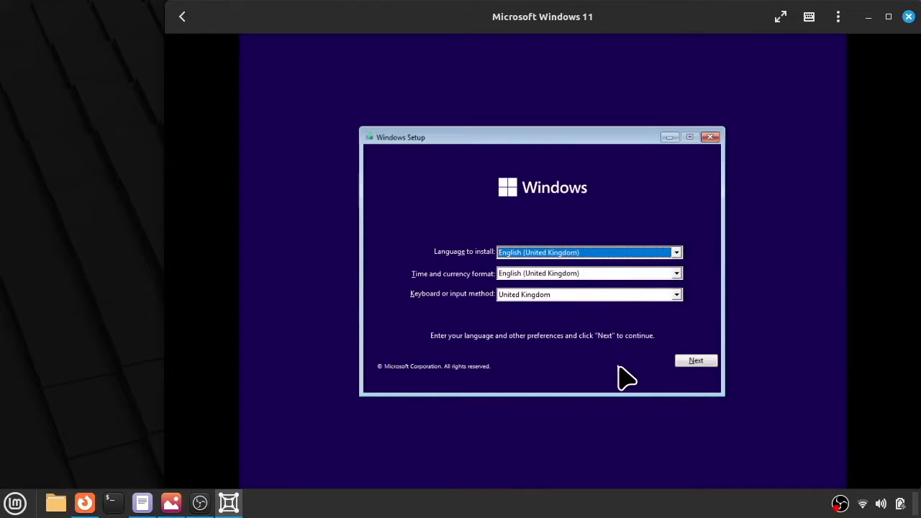
click(695, 361)
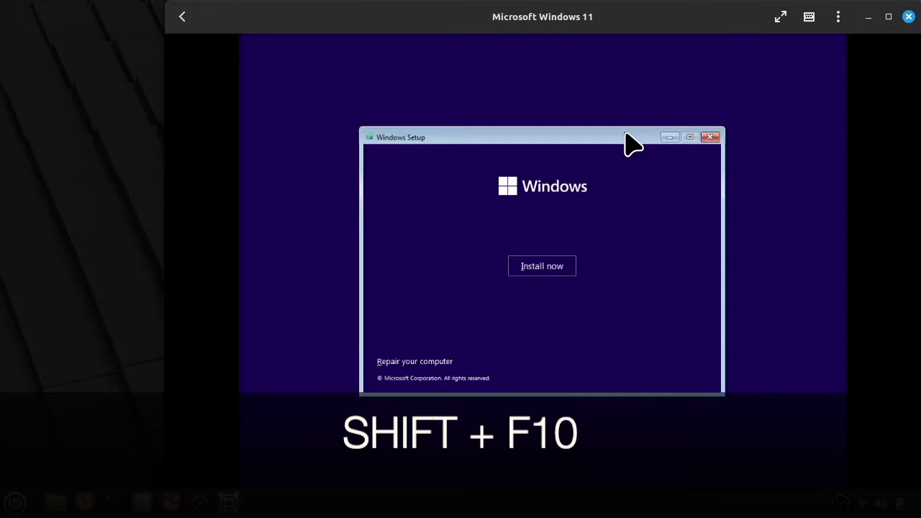
- Open a command prompt from Windows Setup and run regedit to start the Registry Editor
key(shift+F10)
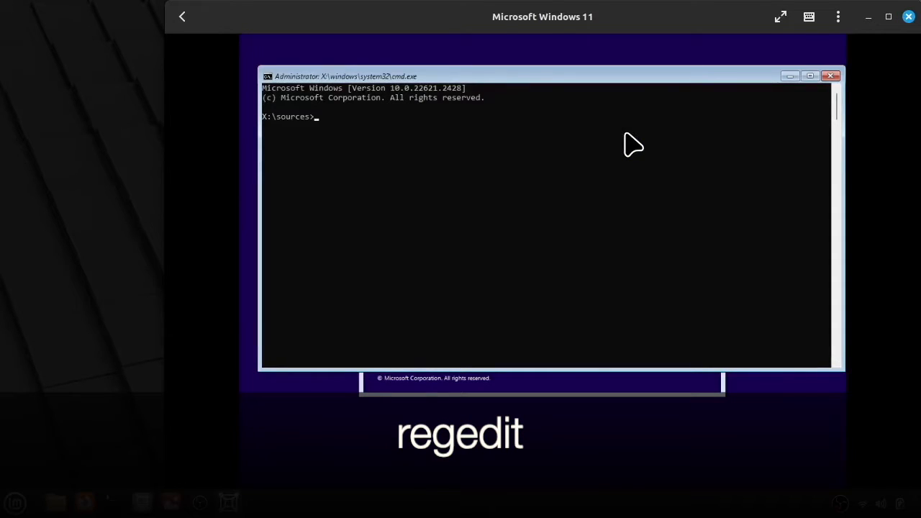
text(regedit)
key(Return)
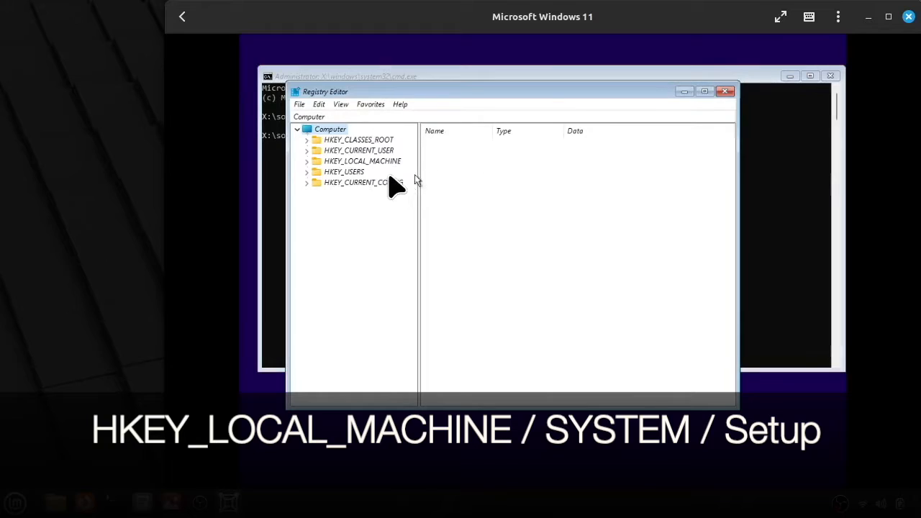
- Select and expand the registry key HKEY_LOCAL_MACHINE\SYSTEM\Setup
click(306, 161)
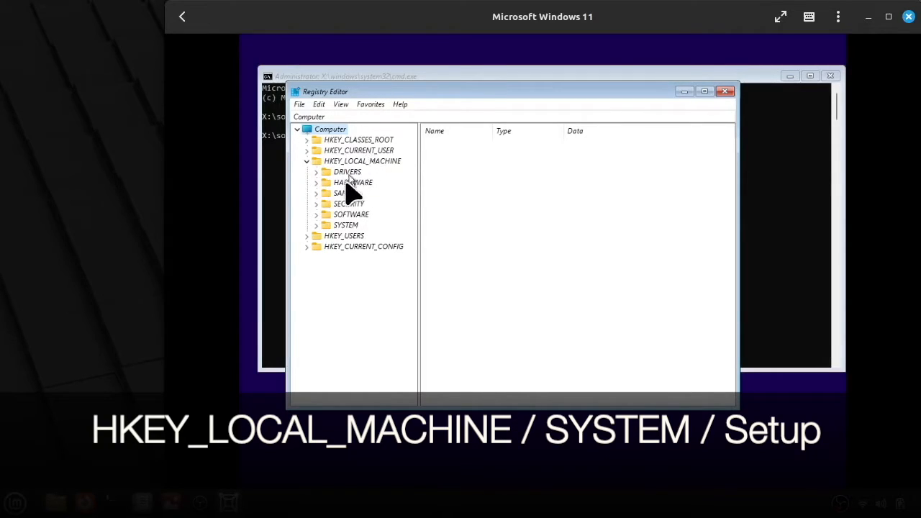
click(316, 225)
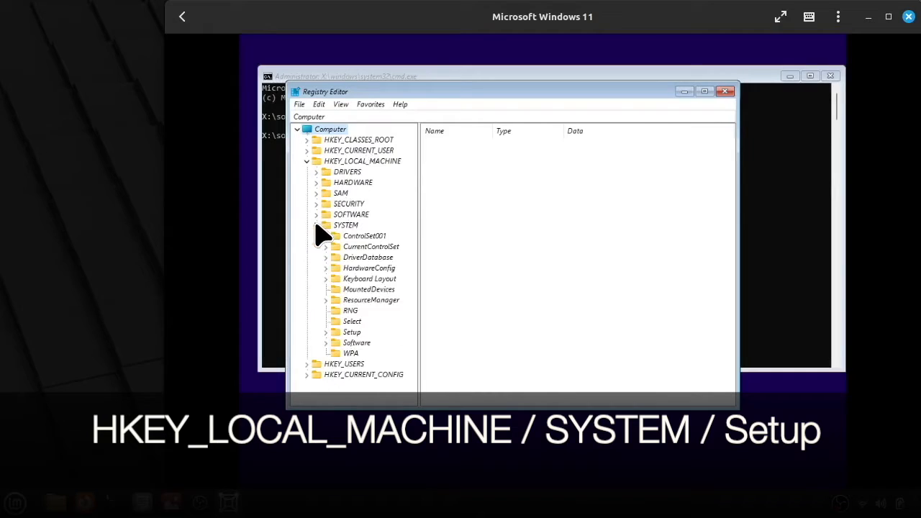
click(351, 332)
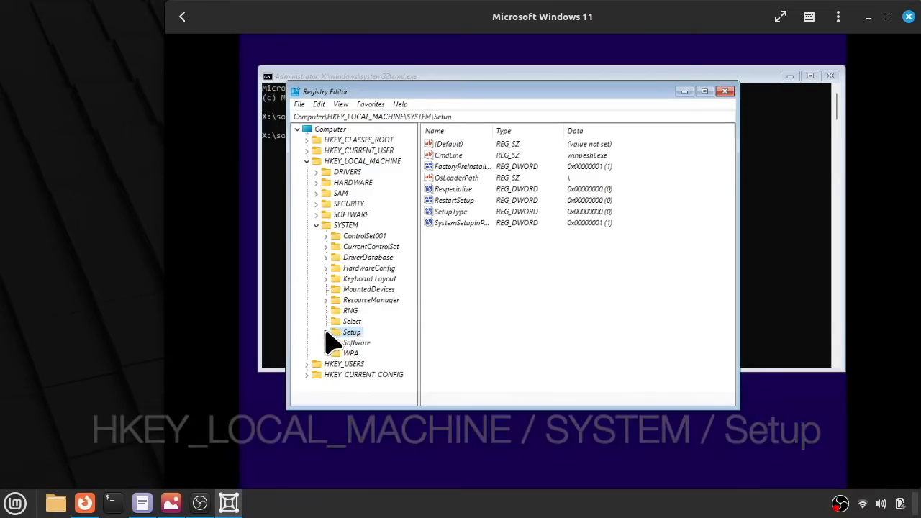
click(325, 333)
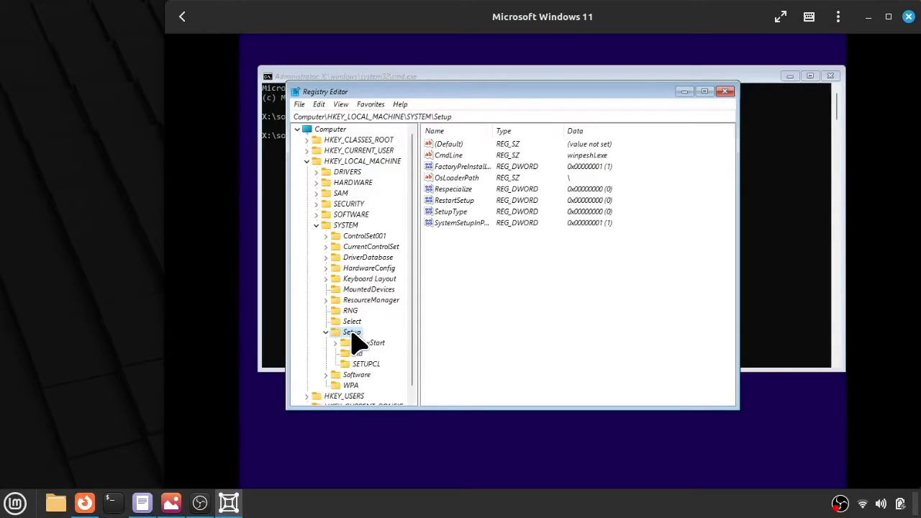
- Create a new registry key named LabConfig under HKEY_LOCAL_MACHINE\SYSTEM\Setup
right_click(351, 333)
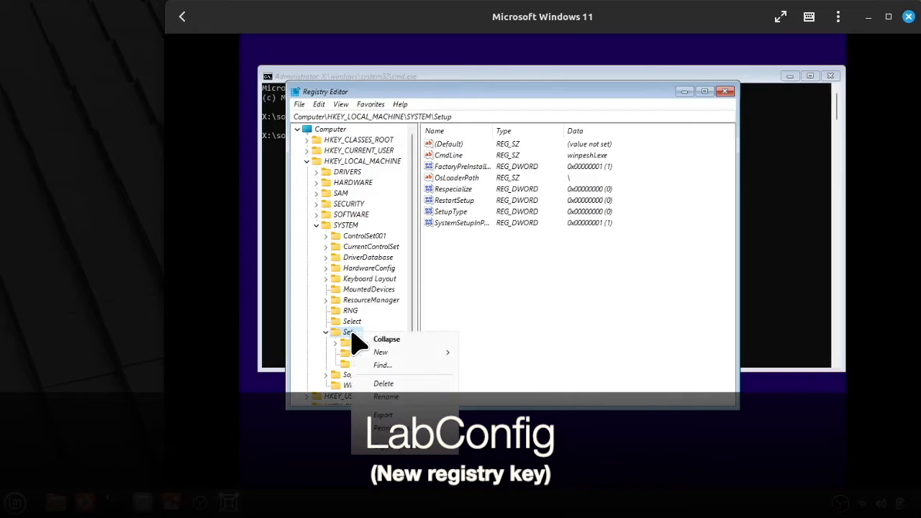
mouse_move(413, 352)
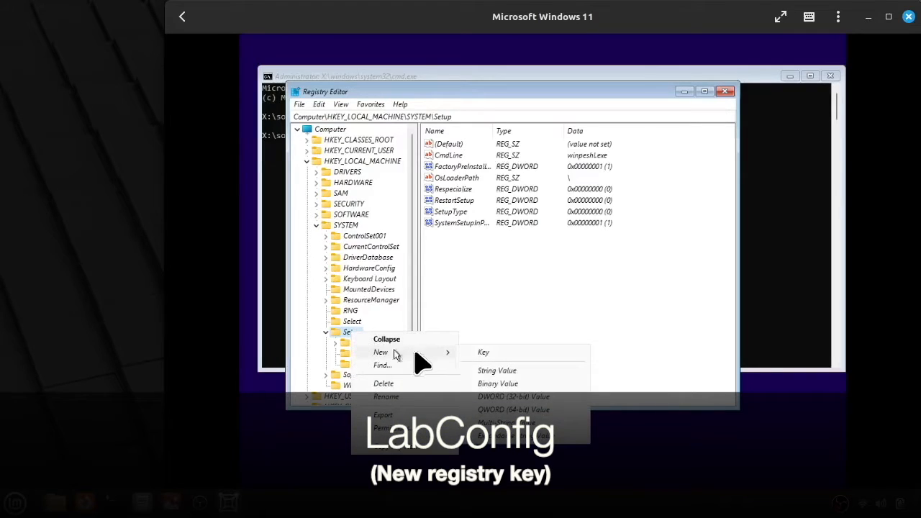
click(492, 354)
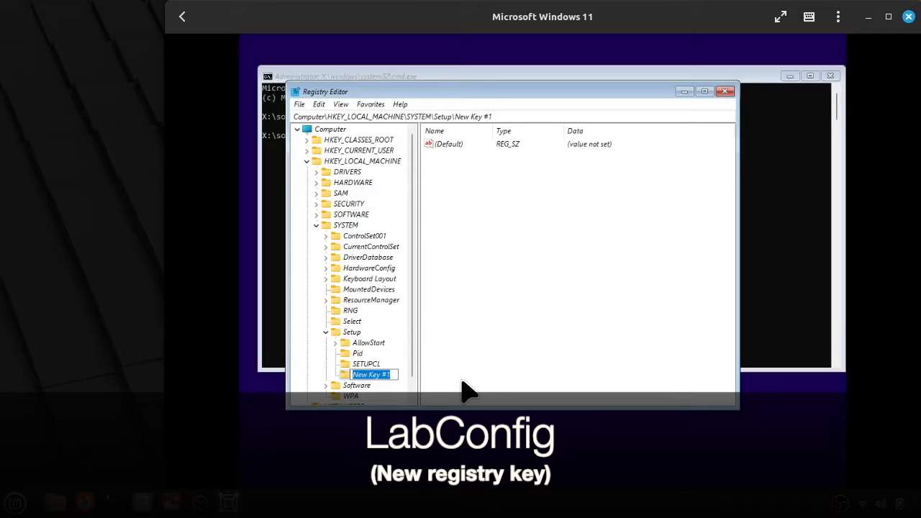
text(Lab)
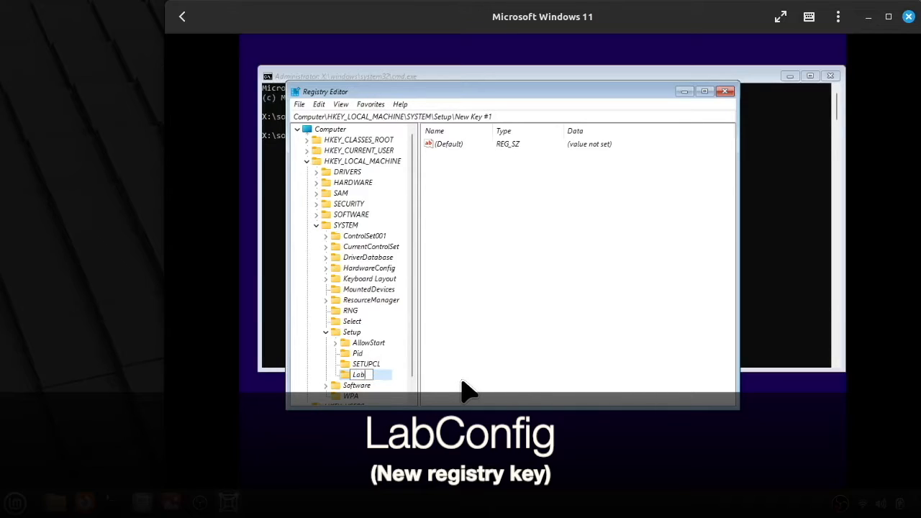
text(Config)
key(Return)
click(499, 202)
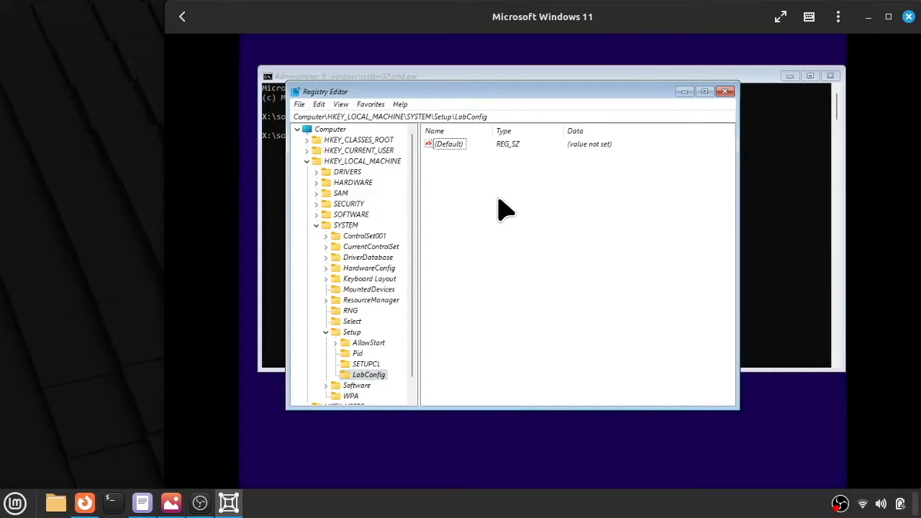
- Add a DWORD (32-bit) value named BypassCPUCheck to the LabConfig key and set its data to 1
right_click(443, 171)
mouse_move(477, 185)
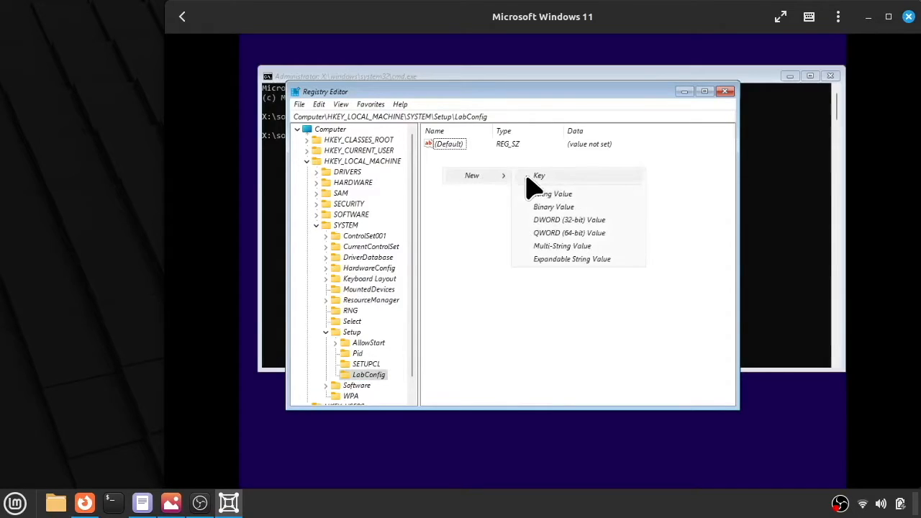
click(617, 221)
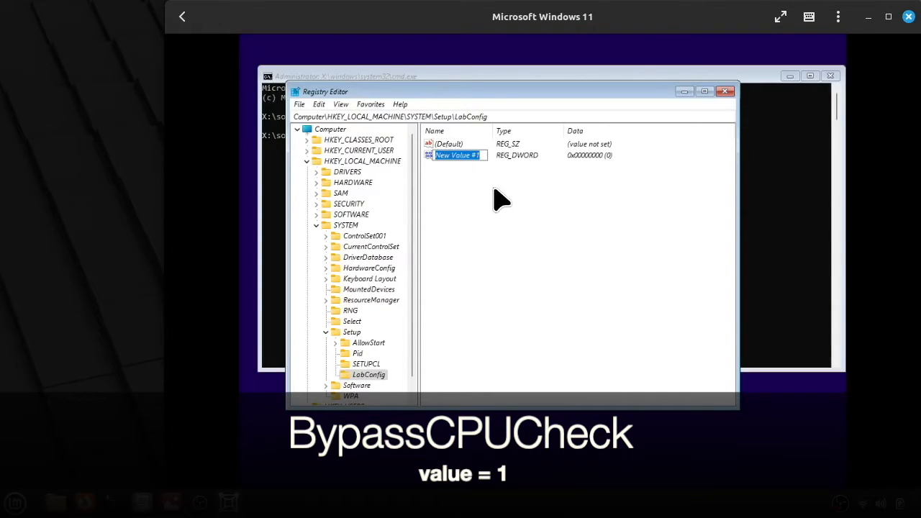
text(Bypas)
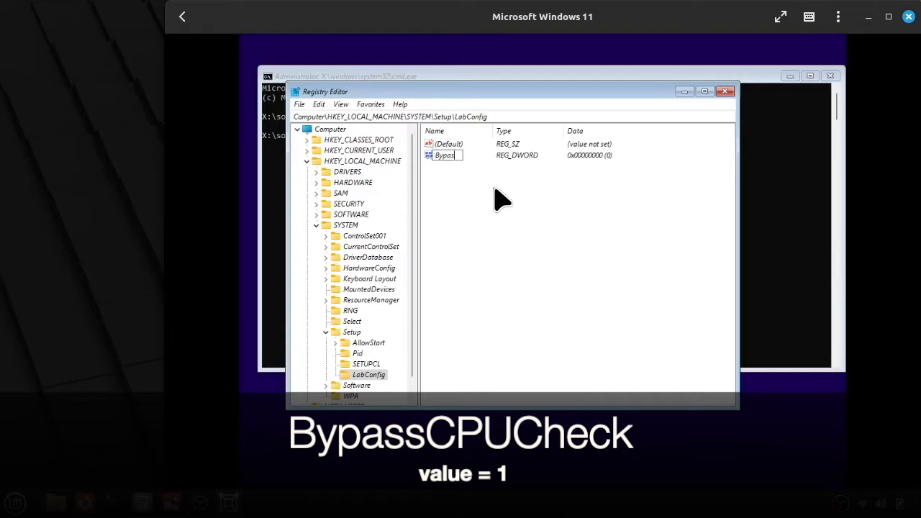
text(sCPUCheck)
key(Return)
double_click(475, 156)
text(1)
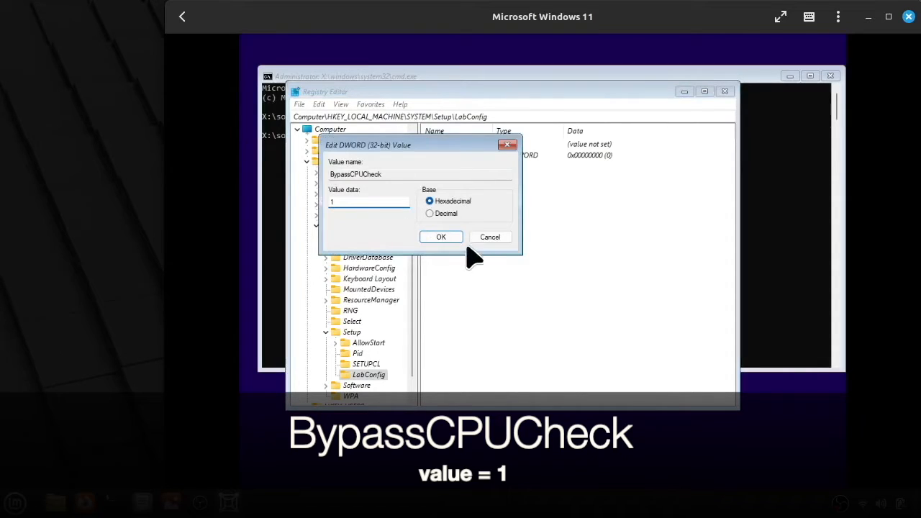
click(445, 238)
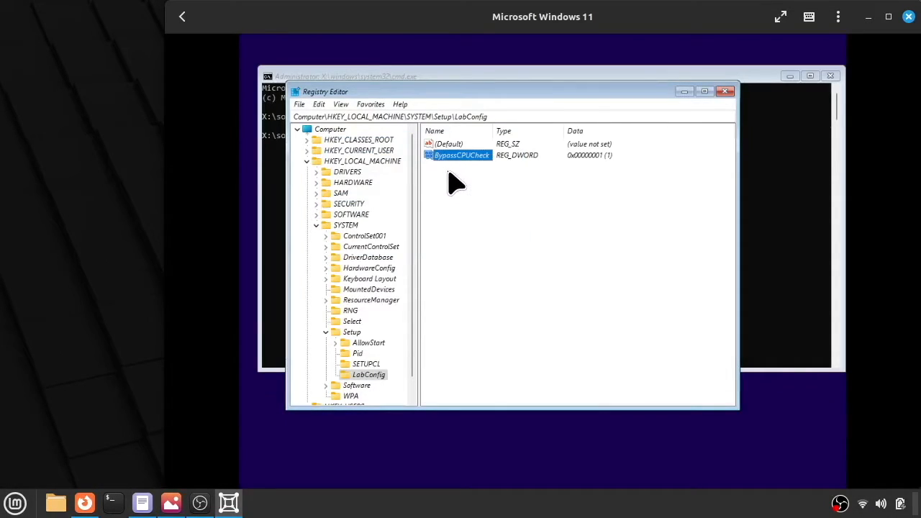
- Add a DWORD (32-bit) value named BypassRAMCheck to the LabConfig key and set its data to 1
right_click(453, 174)
mouse_move(491, 186)
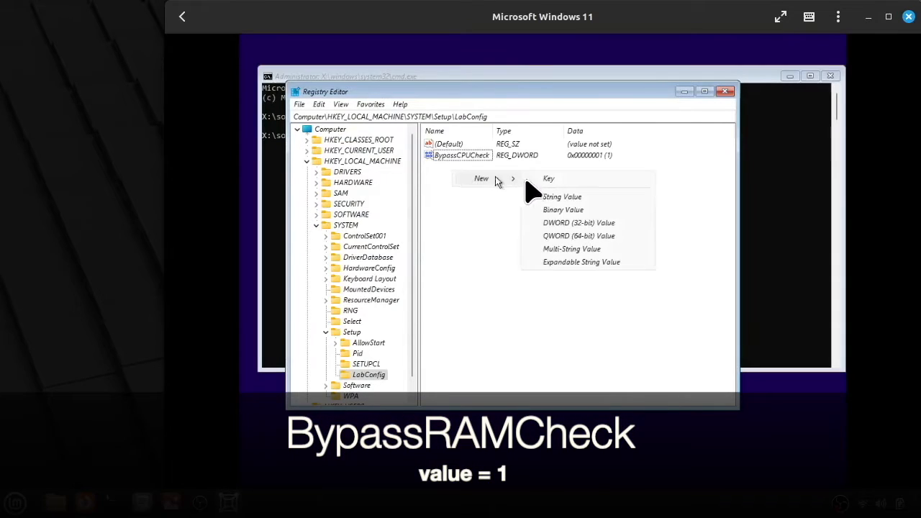
click(586, 223)
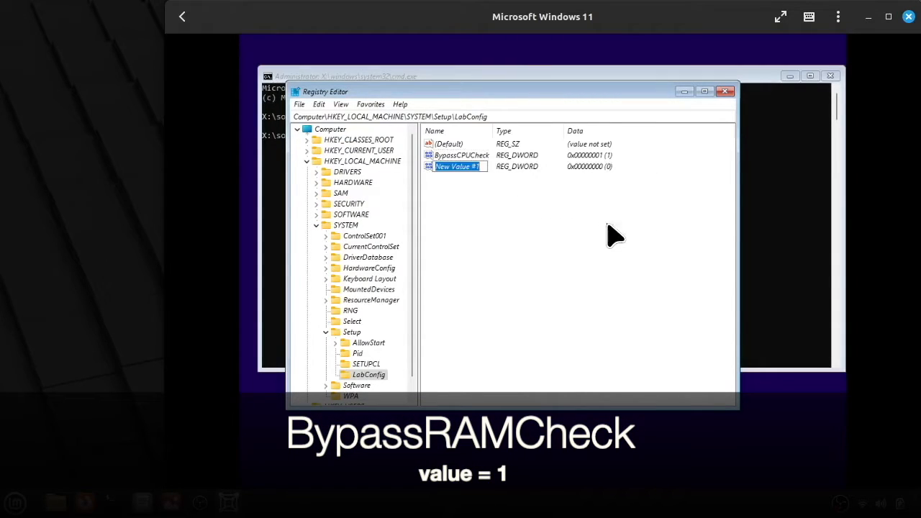
text(Bypa)
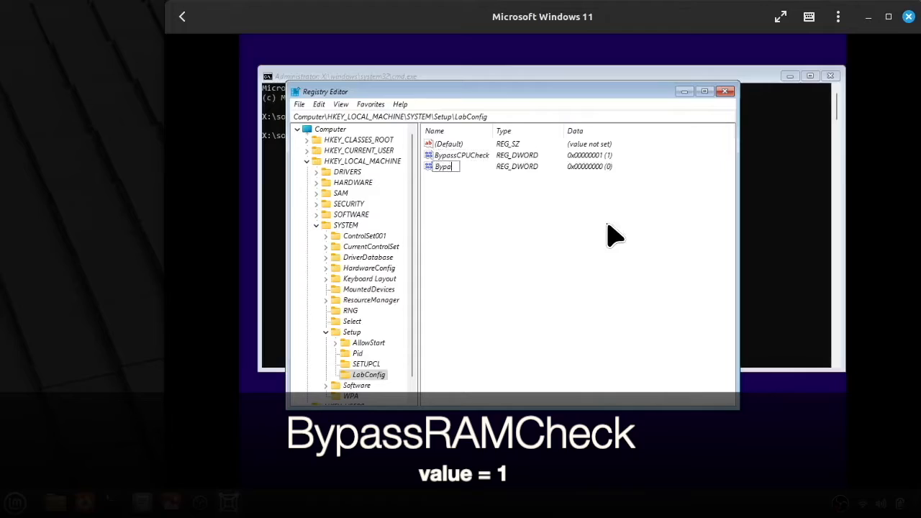
text(ssRAMCheck)
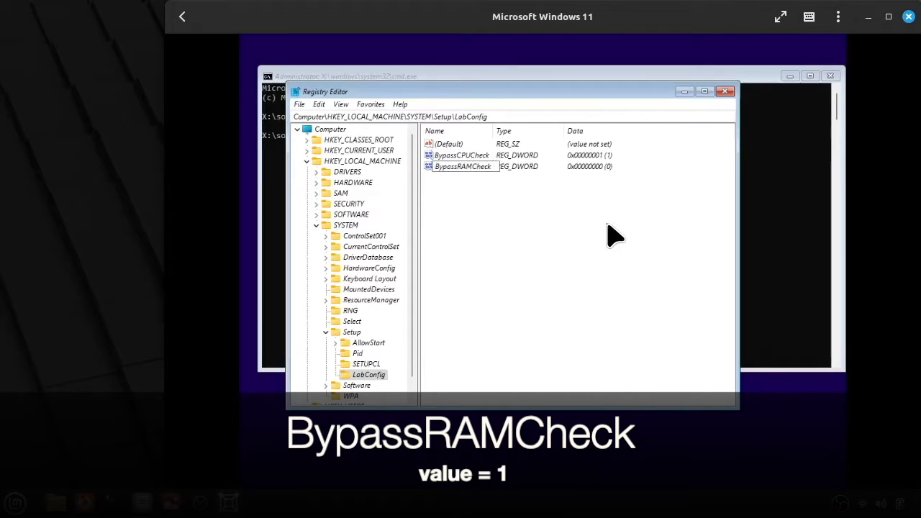
key(Return)
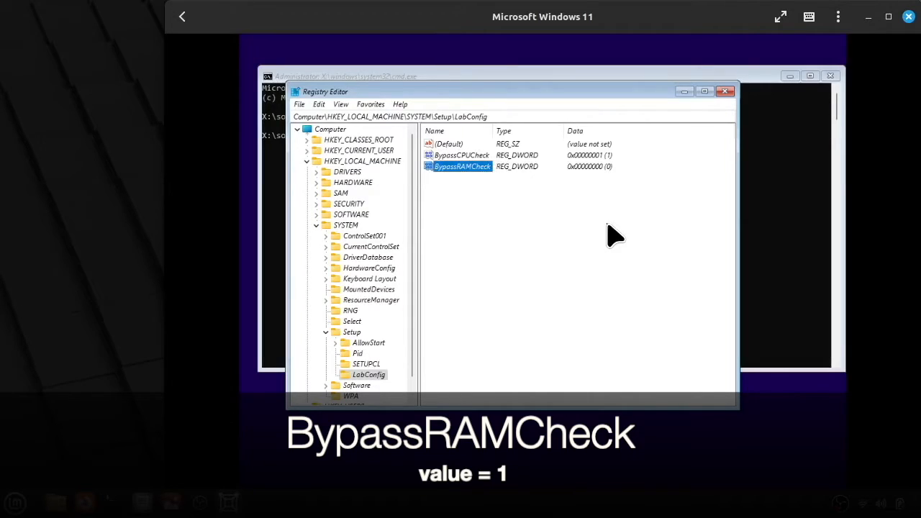
double_click(475, 167)
text(1)
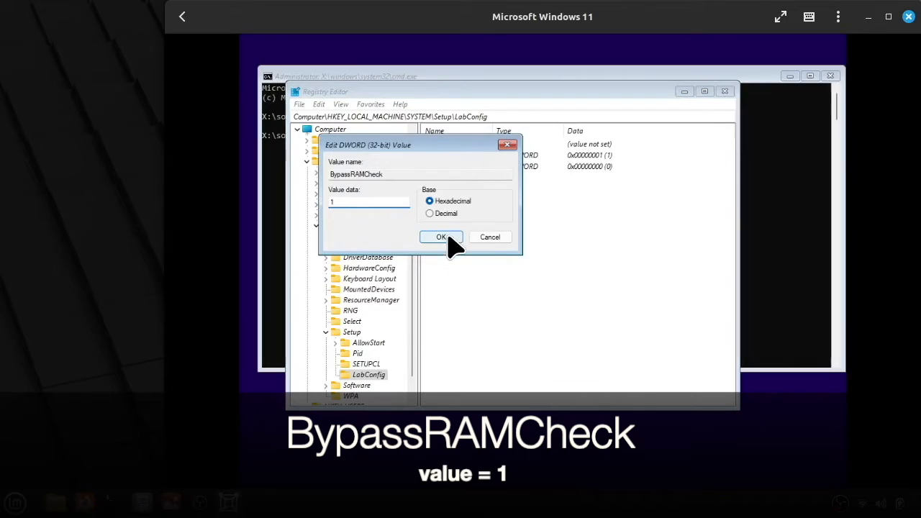
click(441, 237)
- Add a DWORD (32-bit) value named BypassTPMCheck to the LabConfig key and set its data to 1
right_click(468, 205)
mouse_move(487, 214)
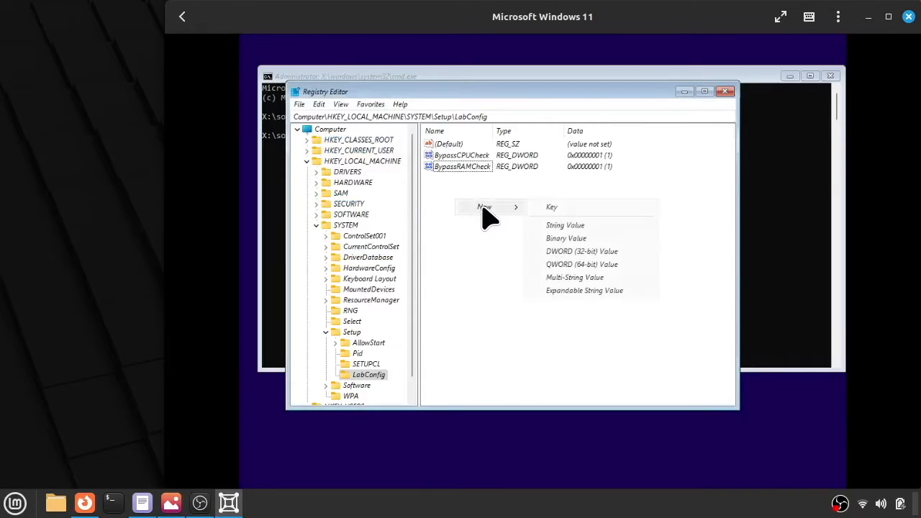
click(603, 252)
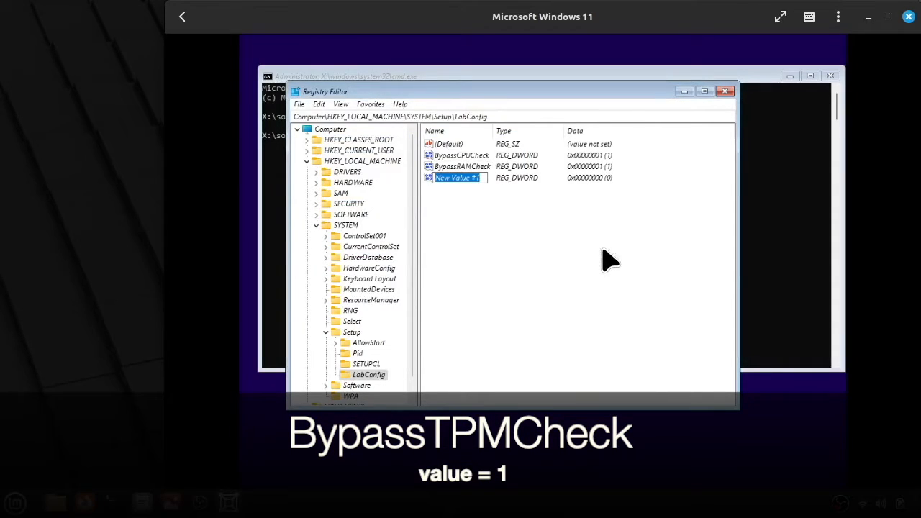
text(BypassTPM)
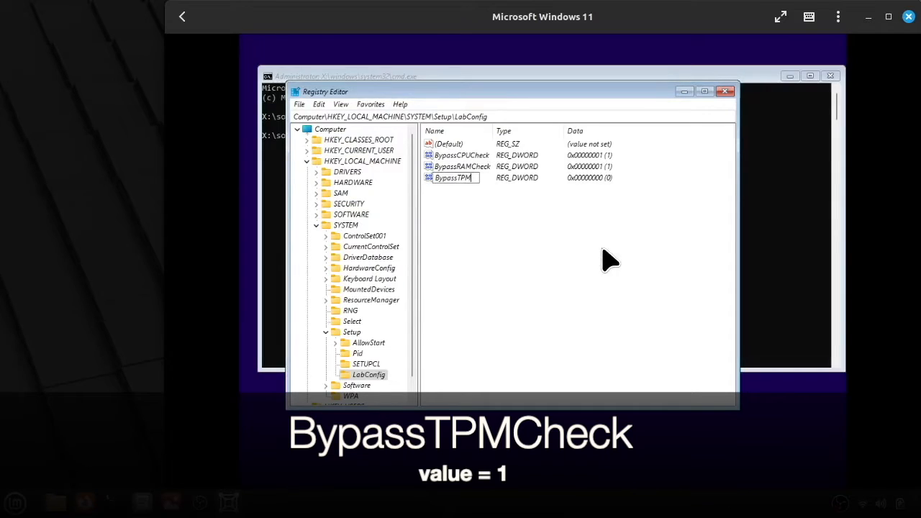
text(Check)
key(Return)
double_click(483, 179)
text(1)
click(441, 238)
- Add a DWORD (32-bit) value named BypassStorageCheck to the LabConfig key and set its data to 1
right_click(450, 209)
mouse_move(489, 214)
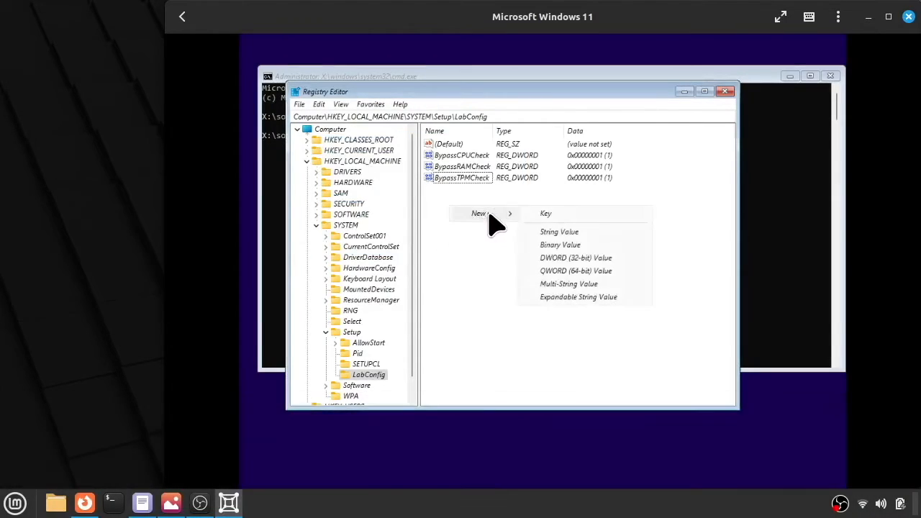
click(570, 258)
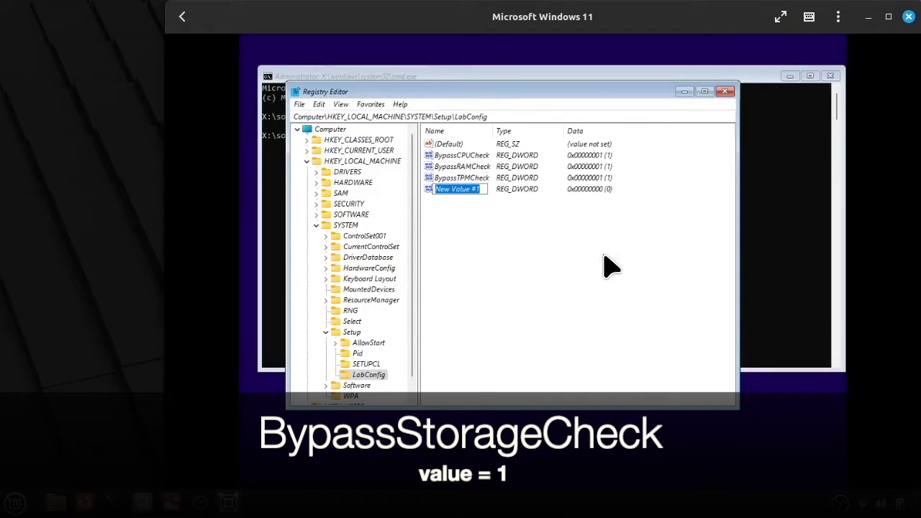
text(BypassStora)
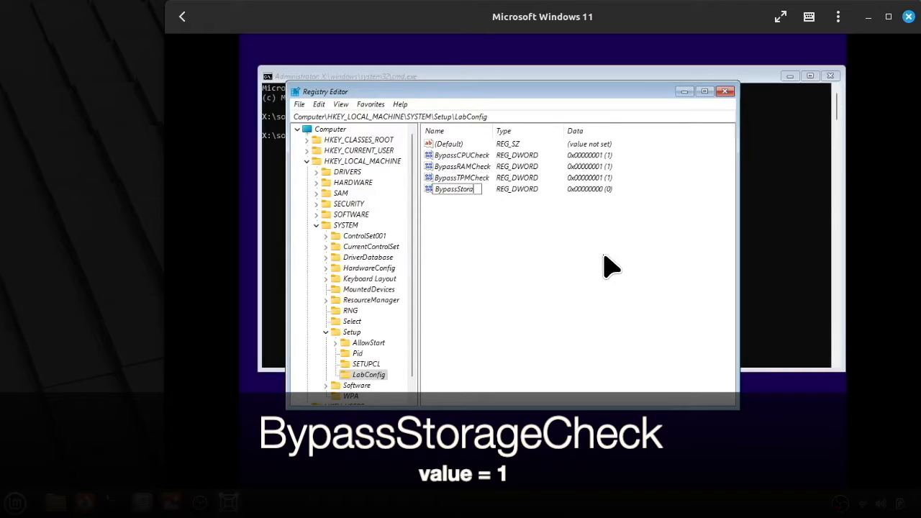
text(geCheck)
key(Return)
double_click(471, 189)
text(1)
click(441, 237)
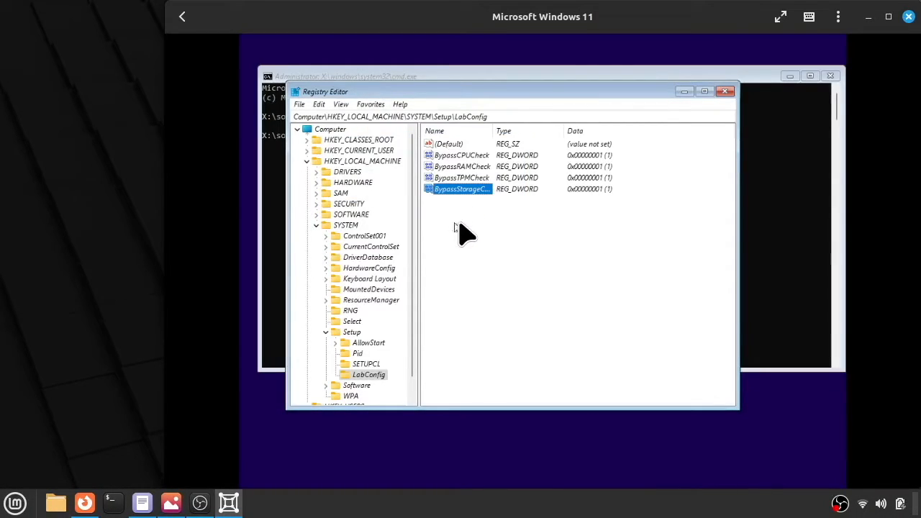
- Add a DWORD (32-bit) value named BypassSecureBootCheck with data 1 to the LabConfig key, and widen the Name column to show full value names
right_click(456, 229)
mouse_move(496, 233)
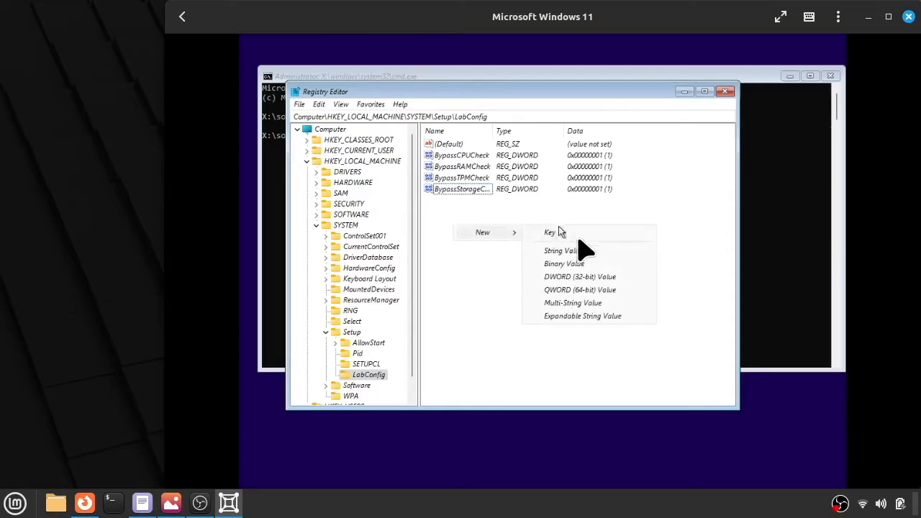
click(617, 277)
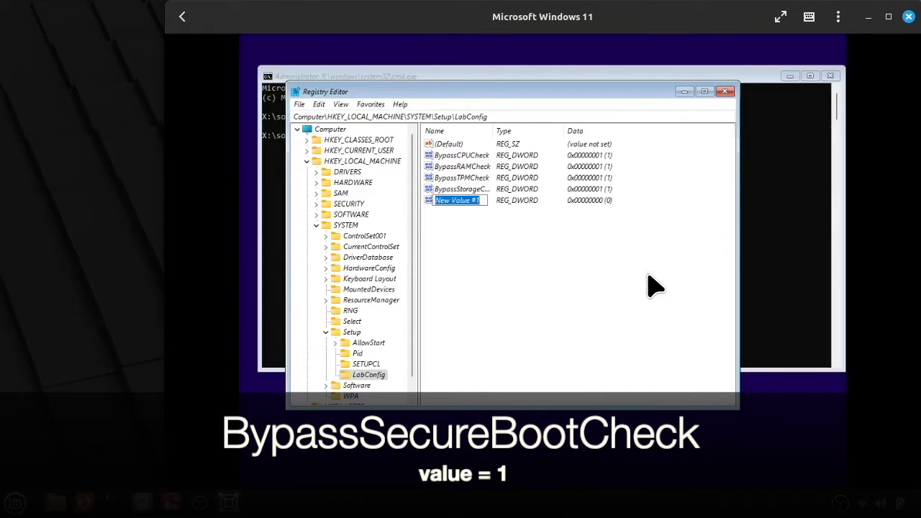
text(BypassS)
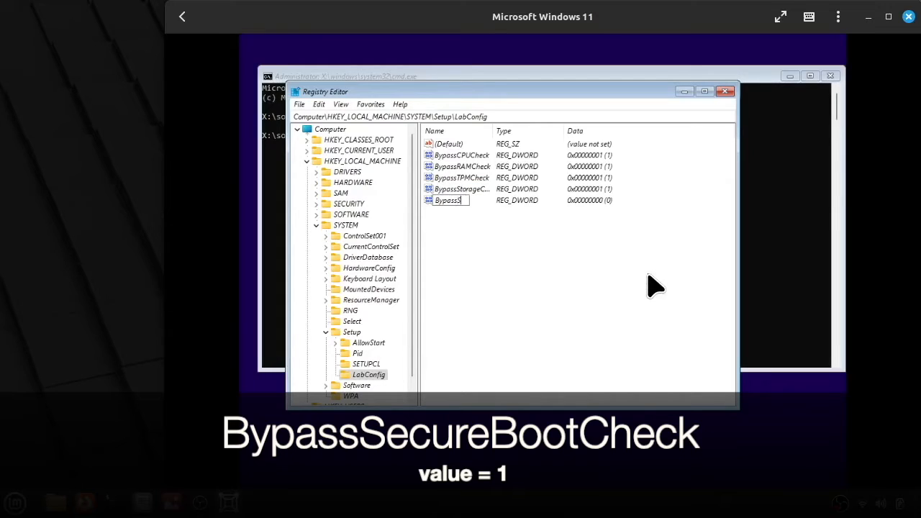
text(ecureBoot)
text(Check)
key(Return)
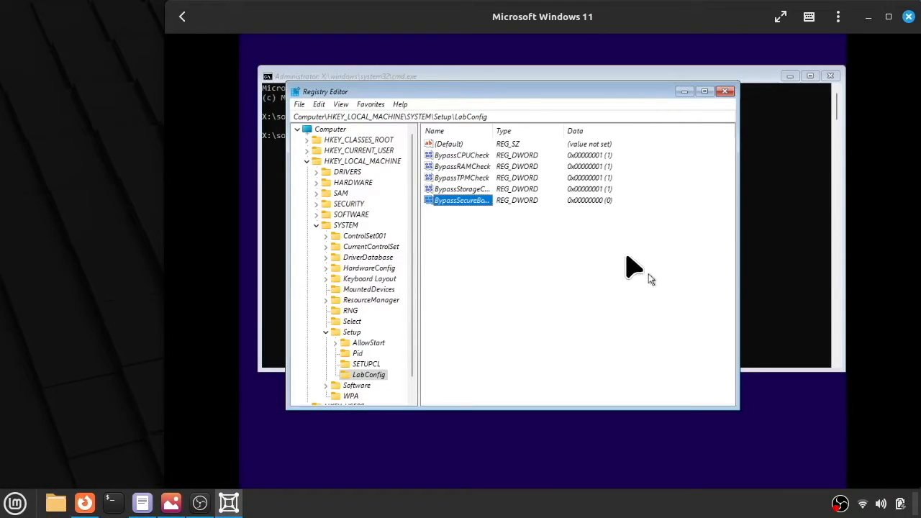
double_click(464, 200)
text(1)
click(441, 238)
drag(492, 128, 522, 128)
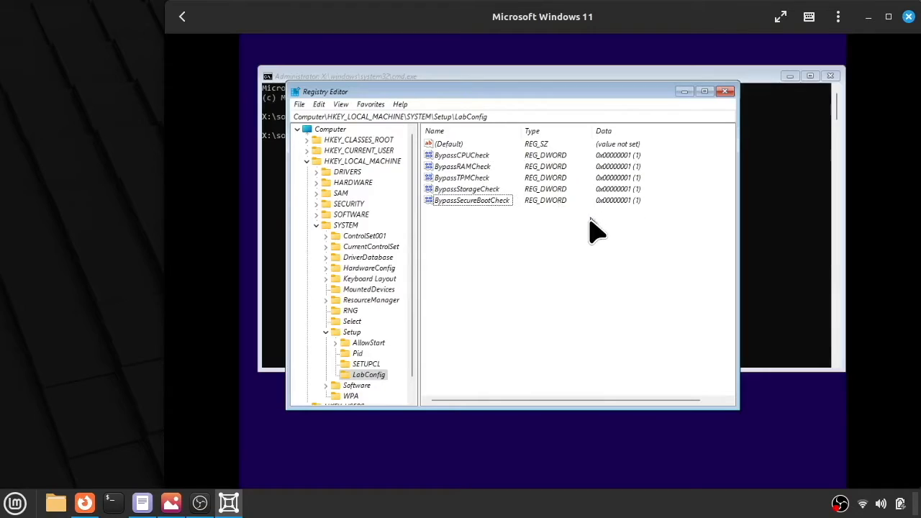
- Close the Registry Editor and the command prompt, and start the Windows installation
click(725, 92)
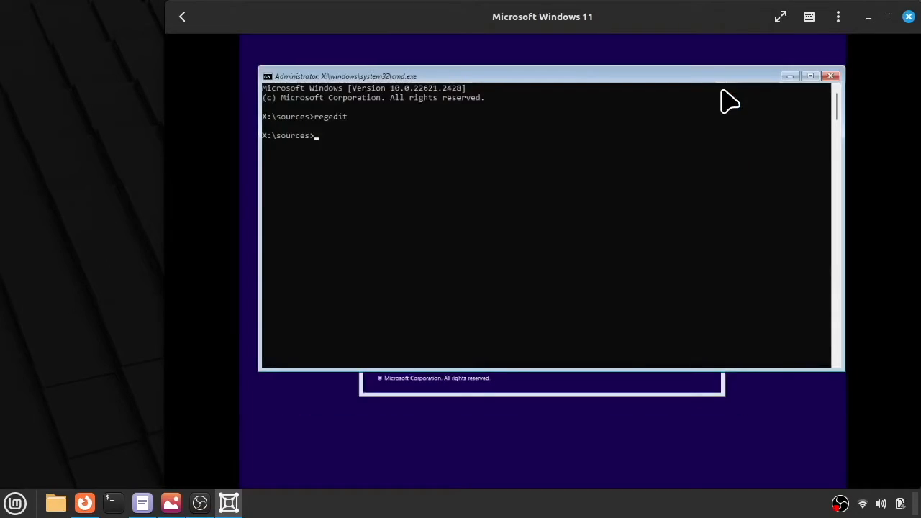
click(831, 76)
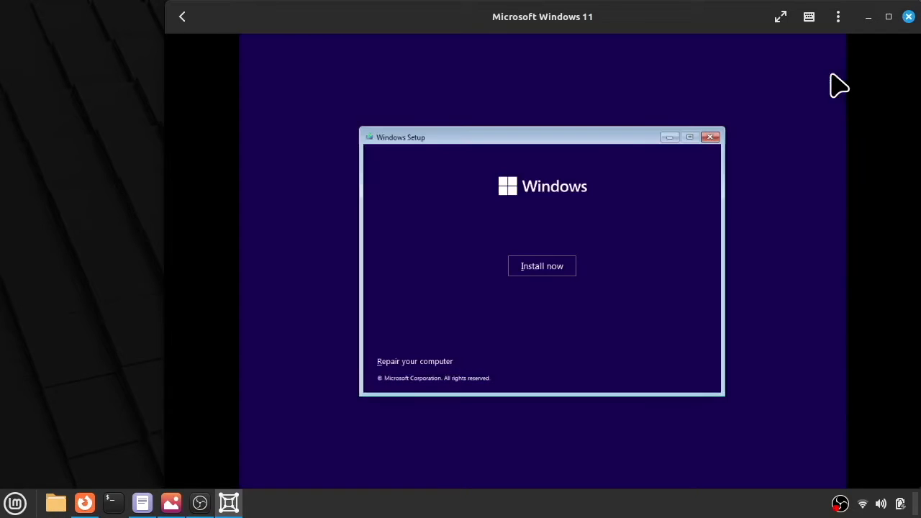
click(544, 264)
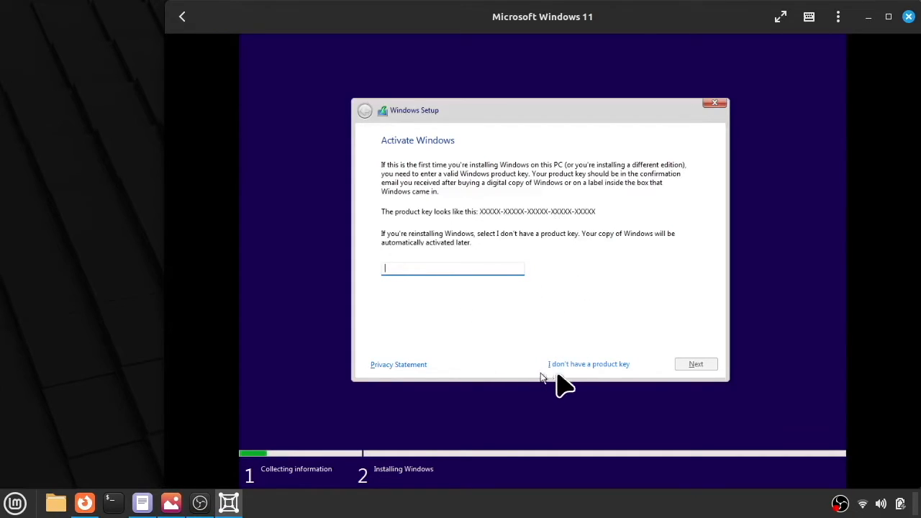
- Proceed through Windows Setup without a product key, choosing Windows 11 Home and accepting the Microsoft Software Licence Terms
click(612, 364)
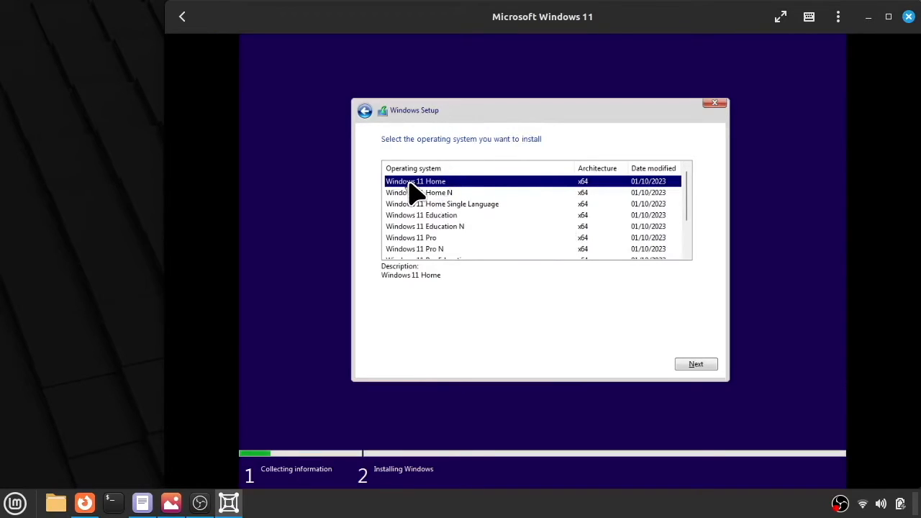
click(696, 364)
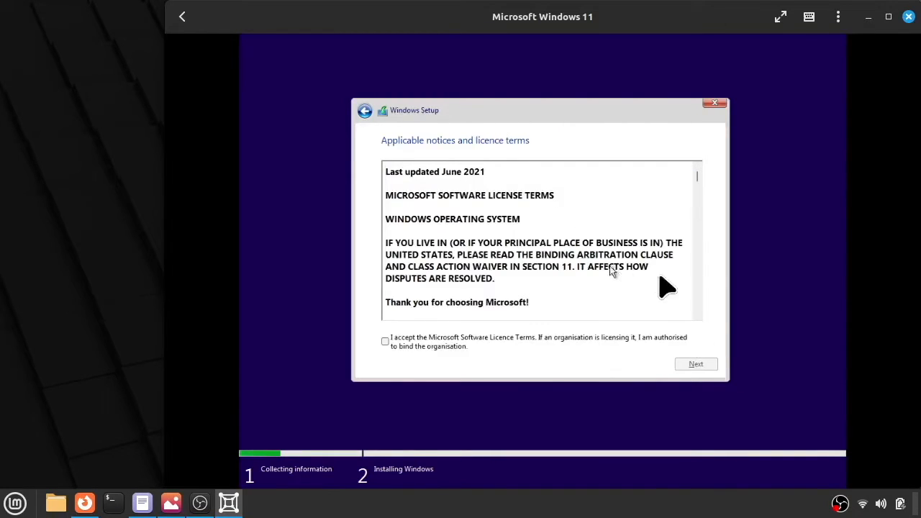
click(386, 342)
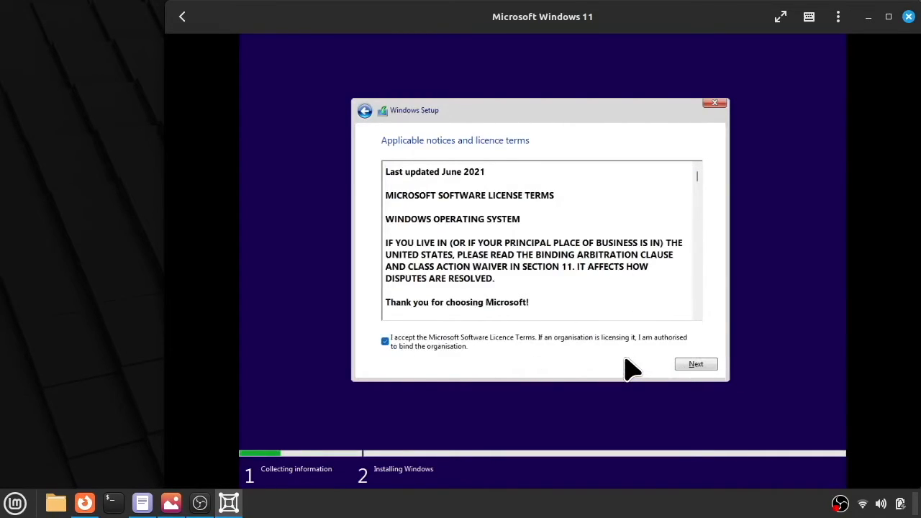
click(698, 367)
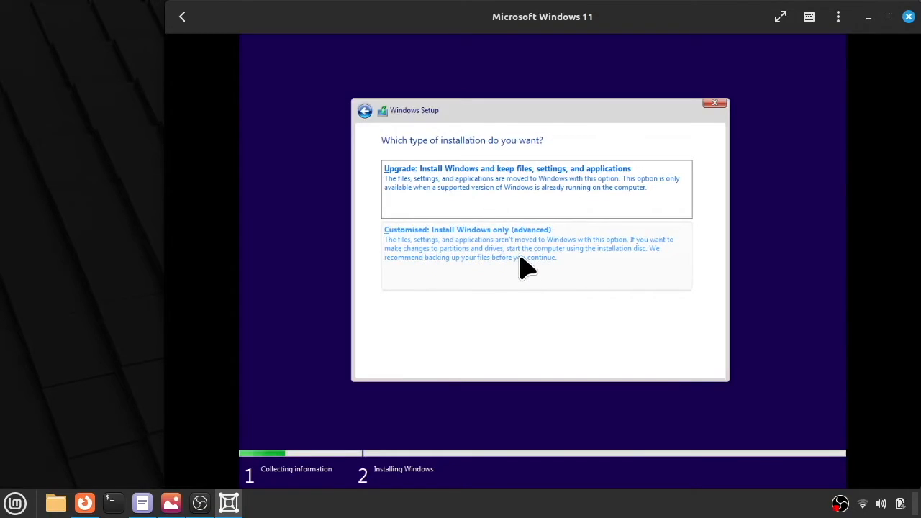
- Install Windows with the customised option on Drive 0 Unallocated Space, and reopen the Microsoft Windows 11 virtual machine
click(497, 249)
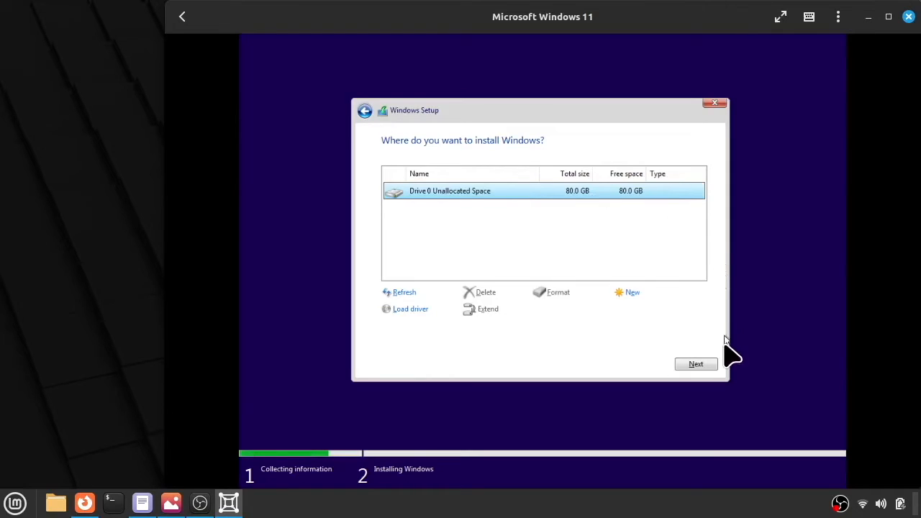
click(695, 364)
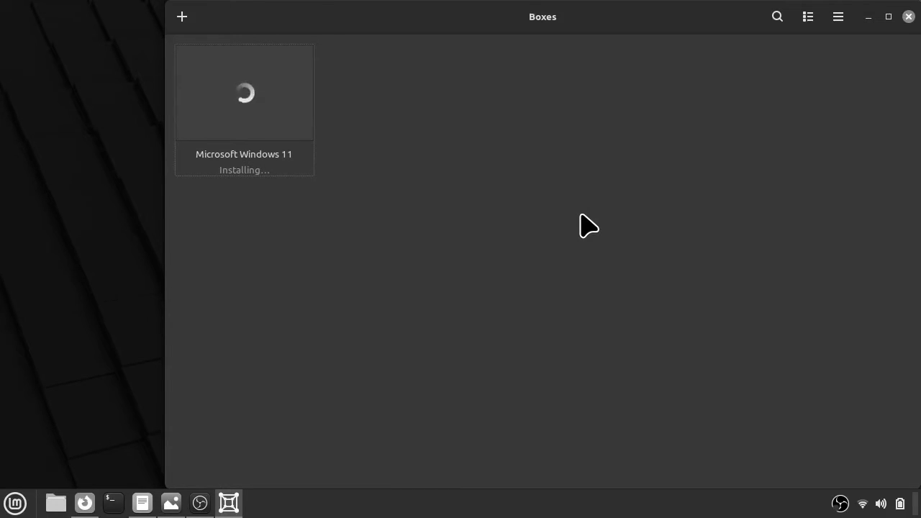
click(268, 120)
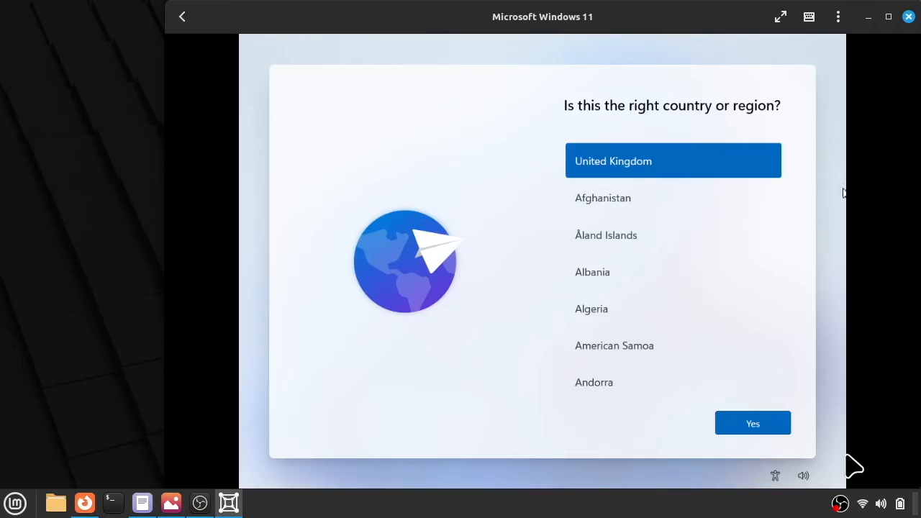
- Set the region and keyboard layout to United Kingdom, and skip adding a second keyboard layout
click(767, 426)
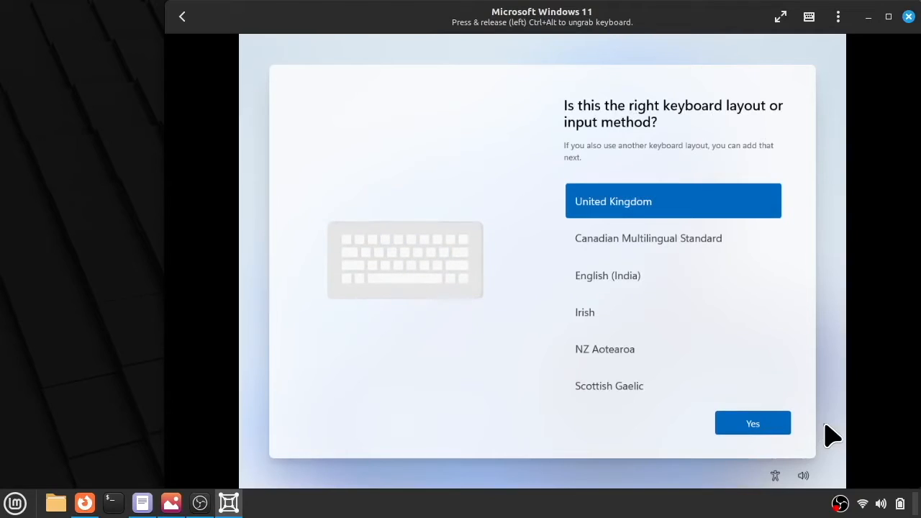
click(776, 429)
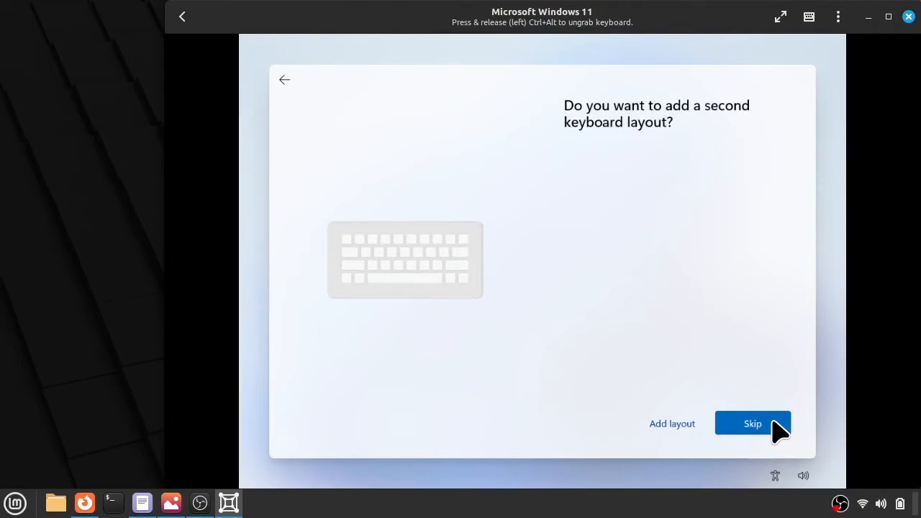
click(777, 429)
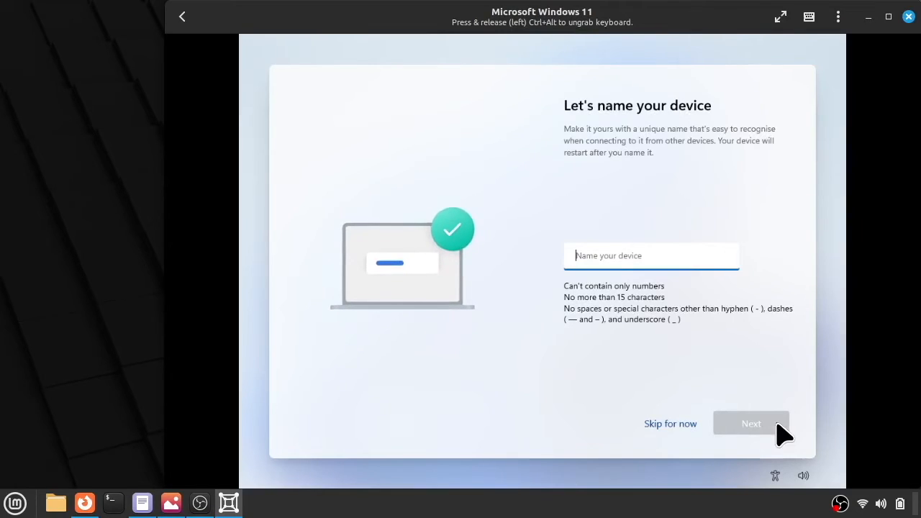
- Name the device LadyTechTalks and continue the setup
right_click(653, 255)
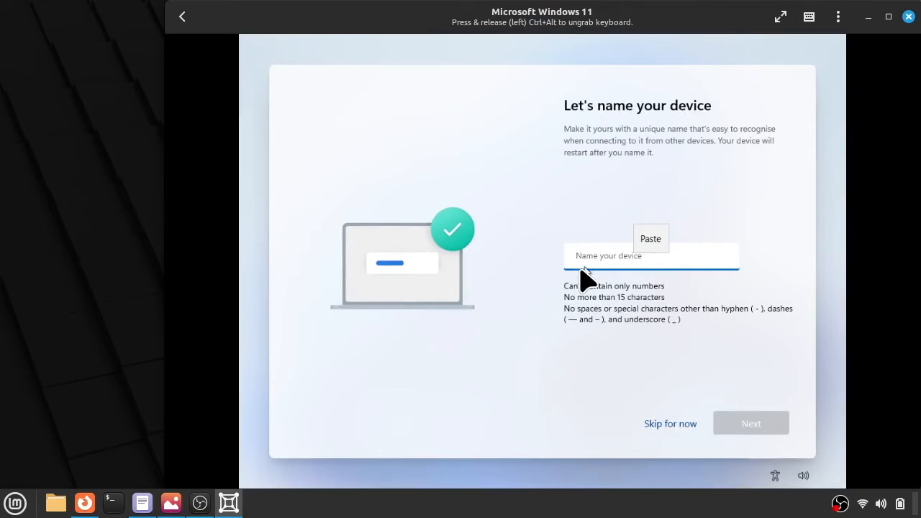
text(LadyTechTalks)
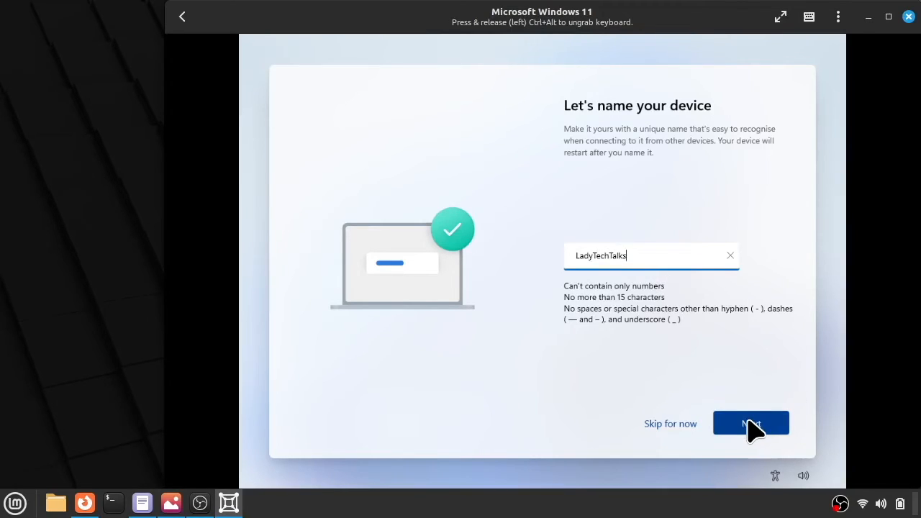
click(750, 426)
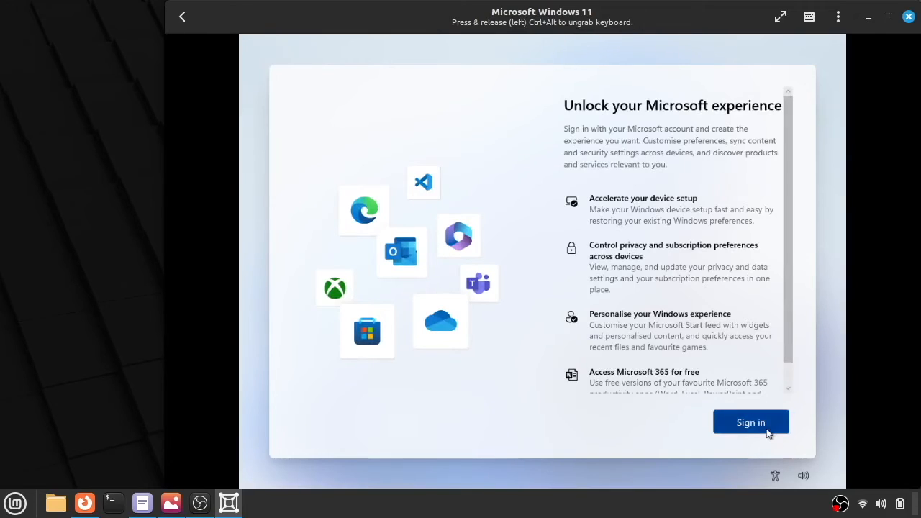
- Try to sign in to a Microsoft account with "username" and a dummy account password, and continue past the sign-in page
click(754, 423)
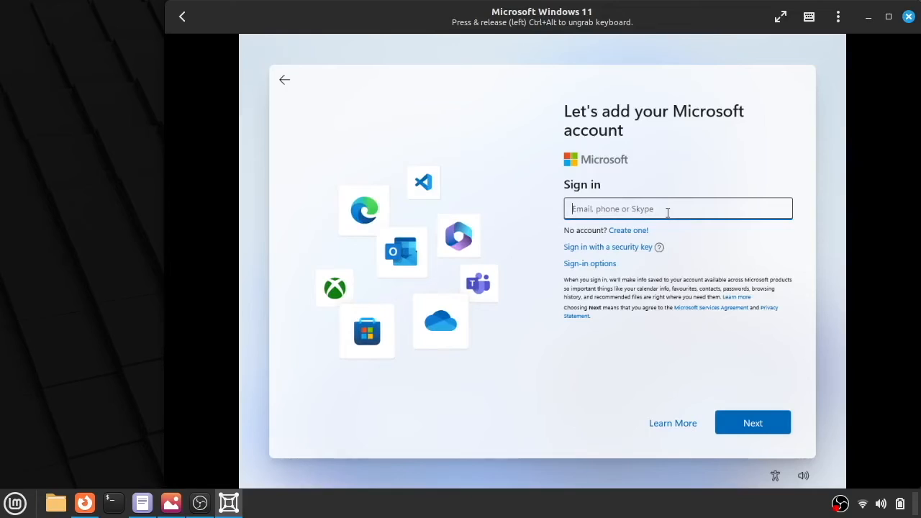
text(username)
key(Return)
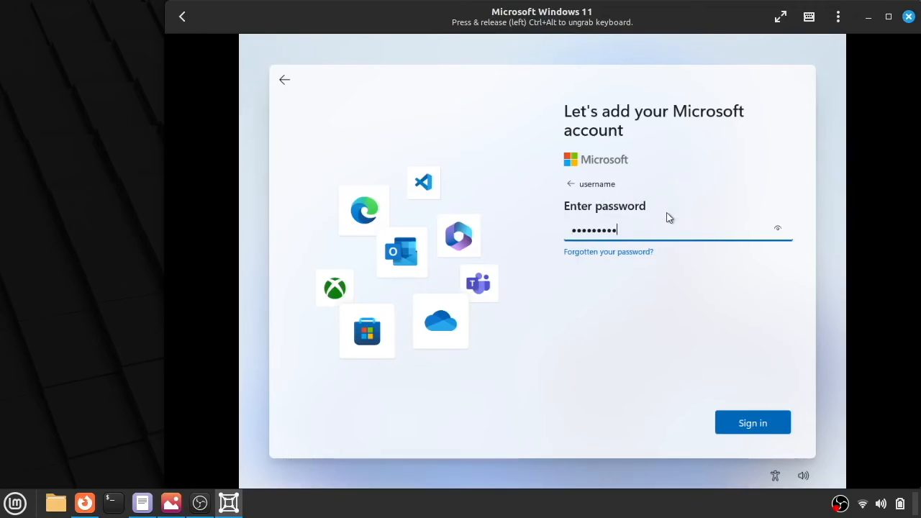
key(Return)
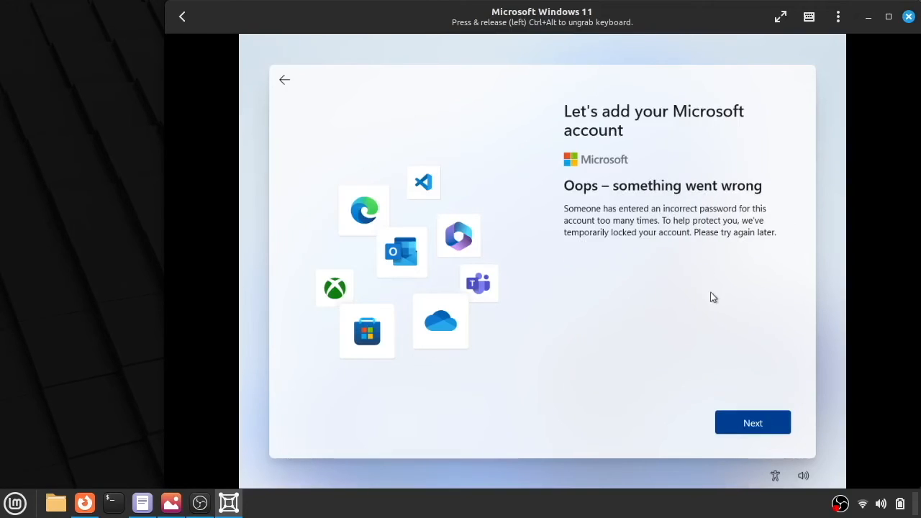
click(753, 424)
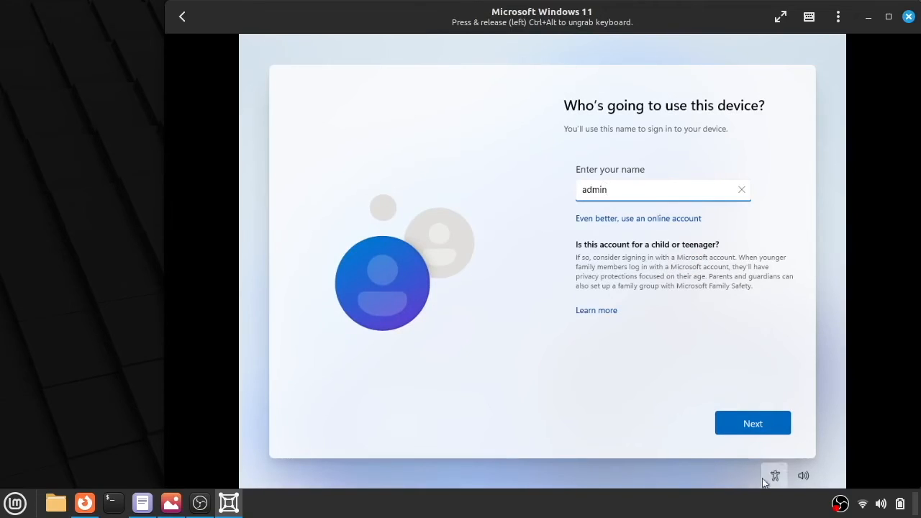
- Create the local account admin, entering and confirming its account password
click(735, 420)
text(p)
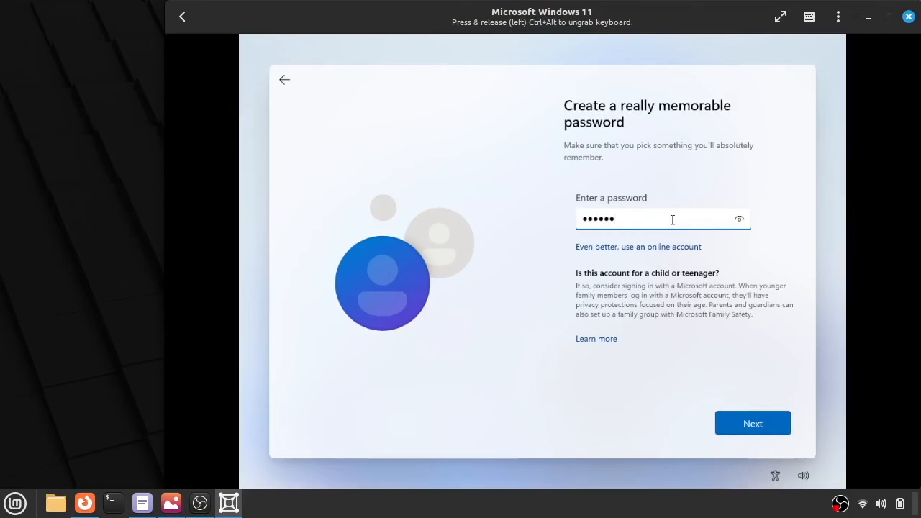
click(752, 423)
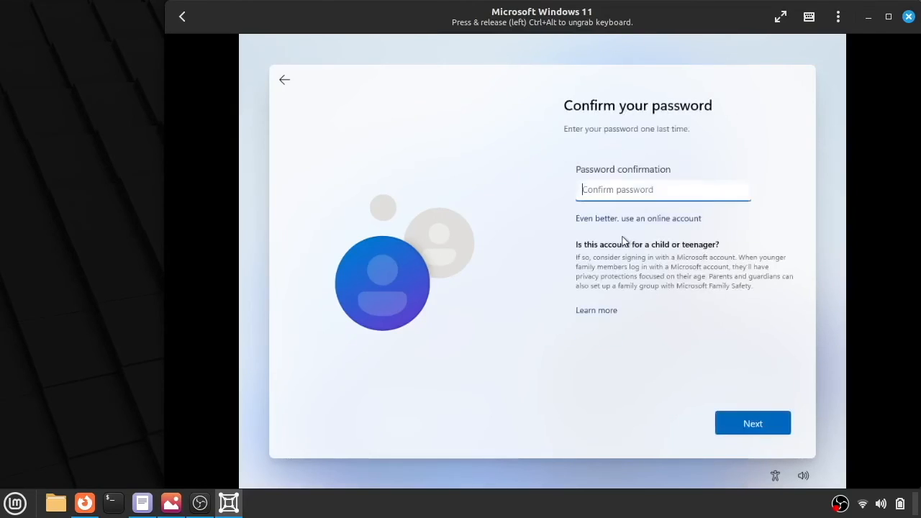
text(p)
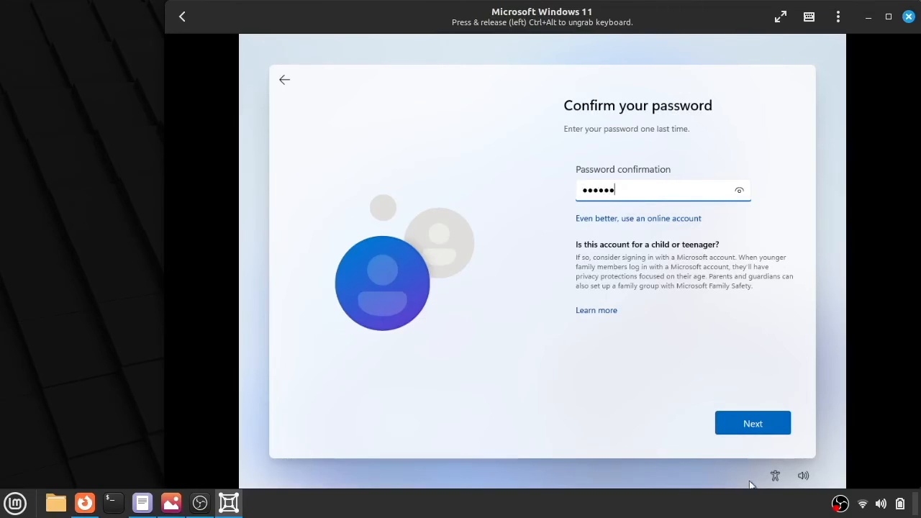
click(752, 423)
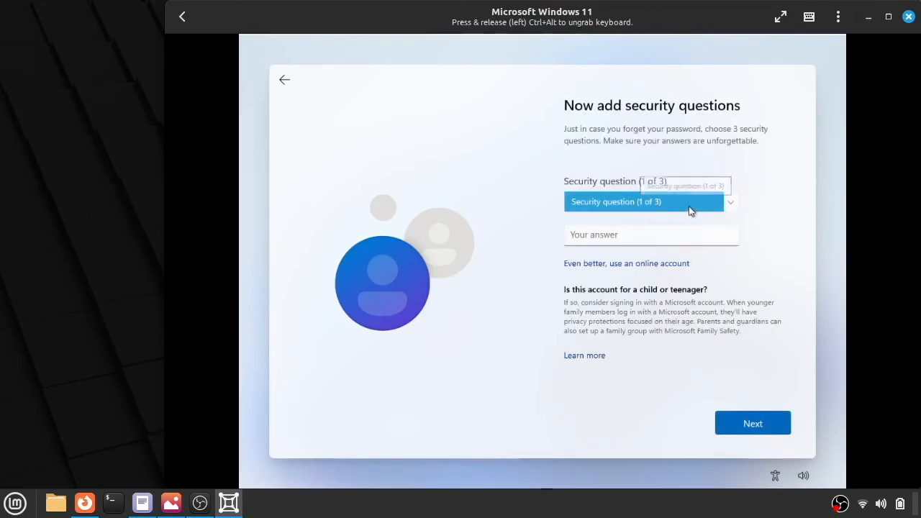
- Choose the first security question for the local account
click(652, 235)
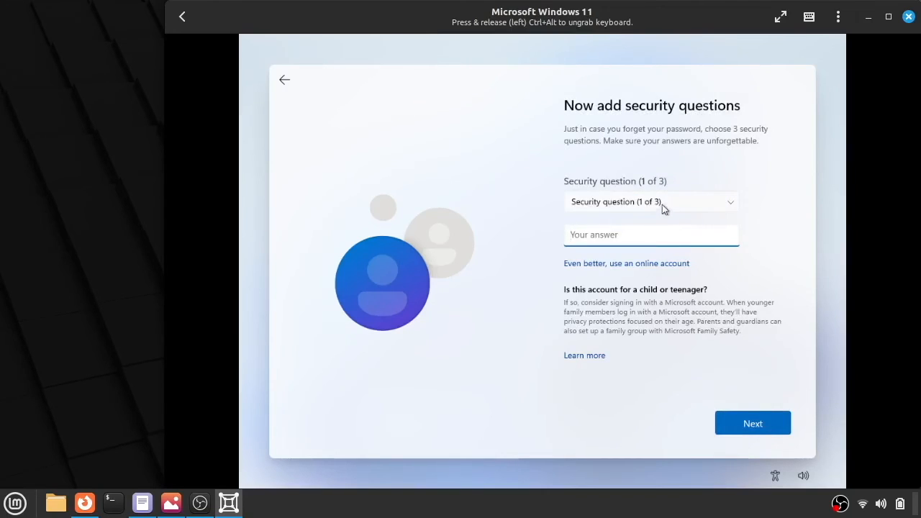
click(661, 204)
click(622, 214)
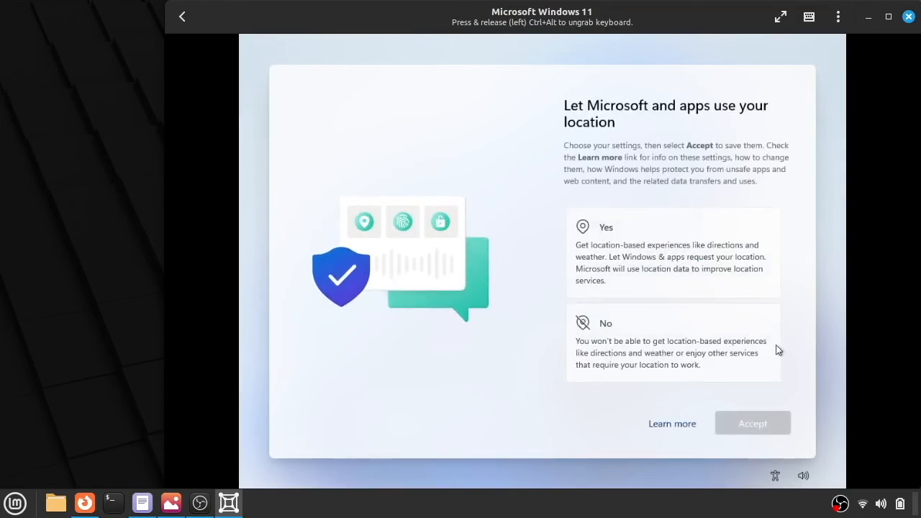
- Refuse location access, set the following privacy choice, and limit diagnostic data to Required only, accepting each page
click(689, 346)
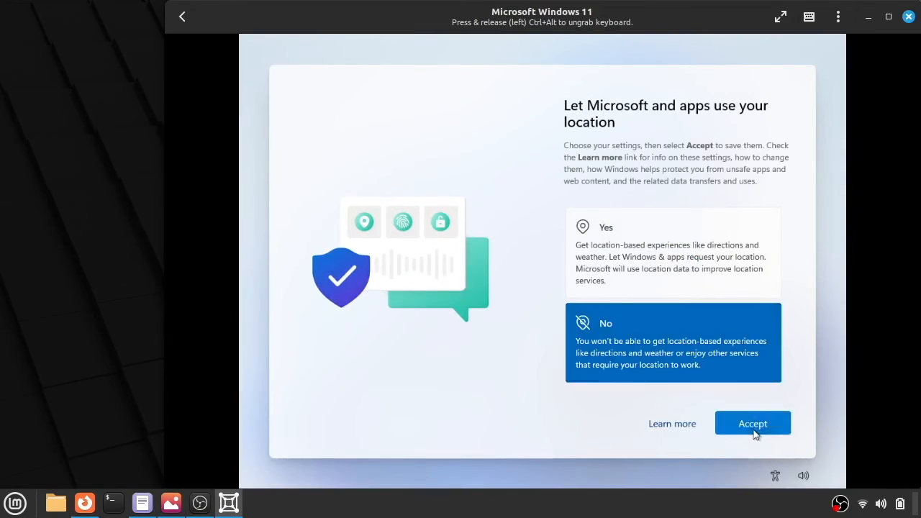
click(753, 431)
click(675, 312)
click(750, 430)
scroll(683, 345, down, 3)
click(700, 335)
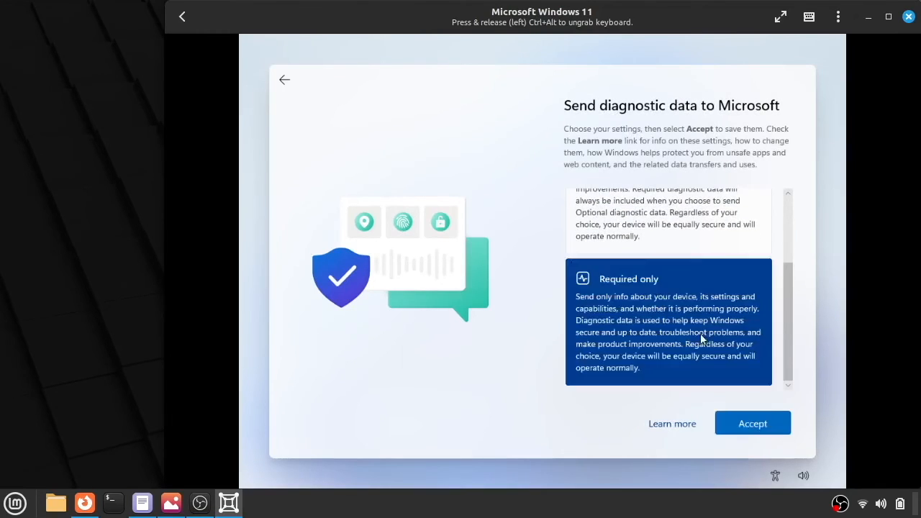
click(751, 427)
- Decline the remaining three optional privacy settings, accepting each page to complete the Windows setup
click(688, 338)
click(752, 423)
click(604, 327)
click(748, 424)
click(717, 333)
click(752, 424)
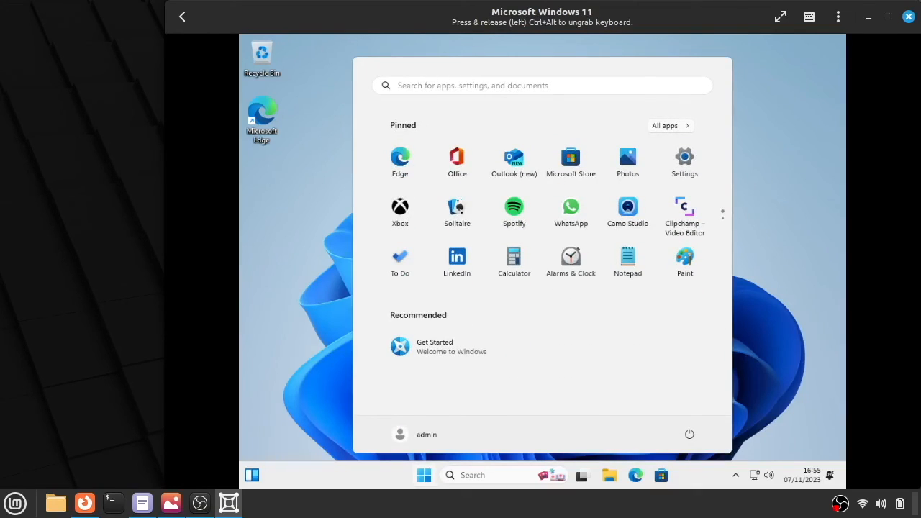
- Check the Start menu and the File Explorer home page on the new Windows 11 desktop
click(423, 475)
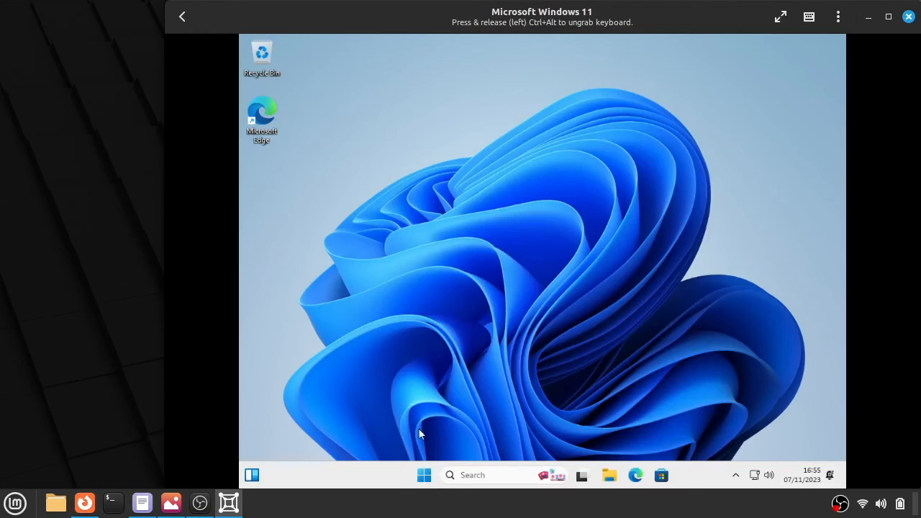
click(424, 474)
click(424, 474)
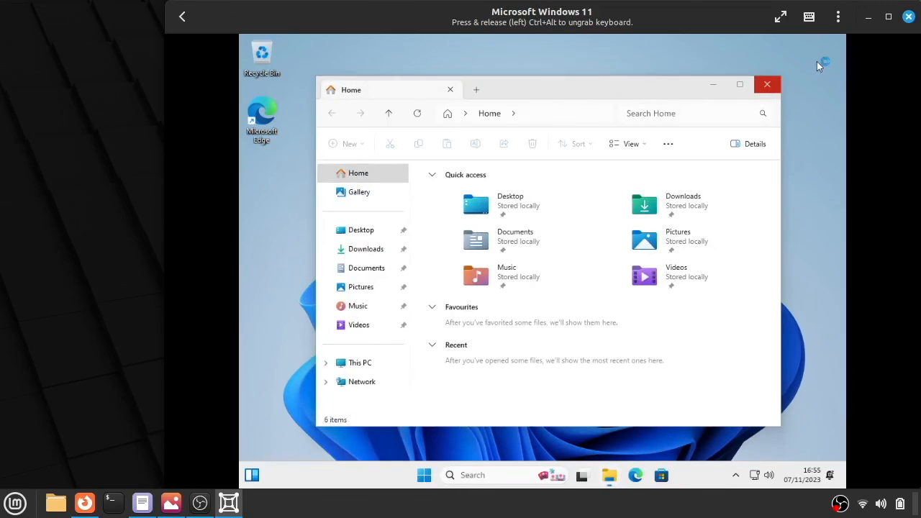
- Shut down Windows 11 in the virtual machine
click(424, 475)
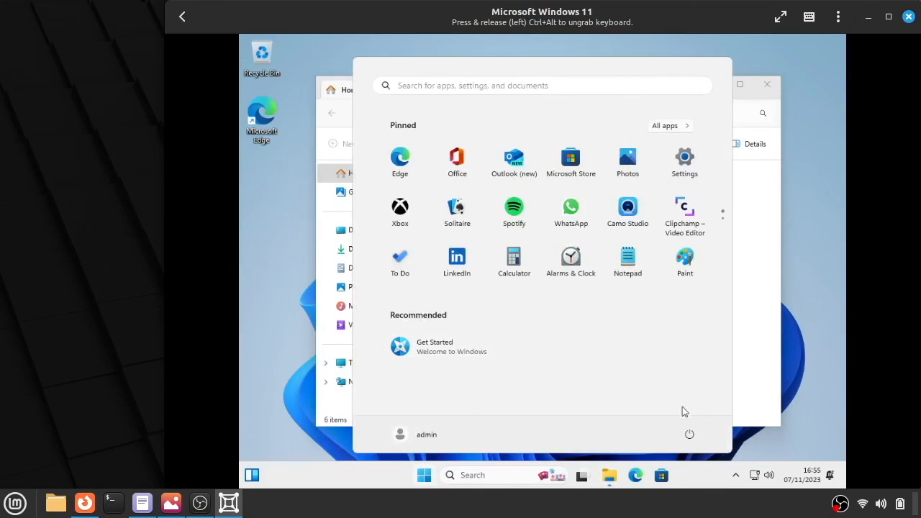
click(689, 435)
click(690, 392)
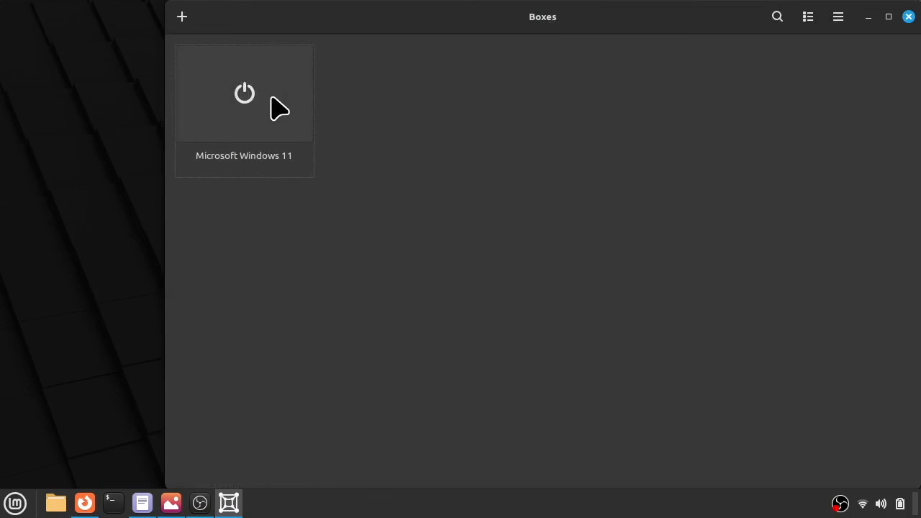
- Clone the Microsoft Windows 11 virtual machine in the Boxes collection
right_click(278, 106)
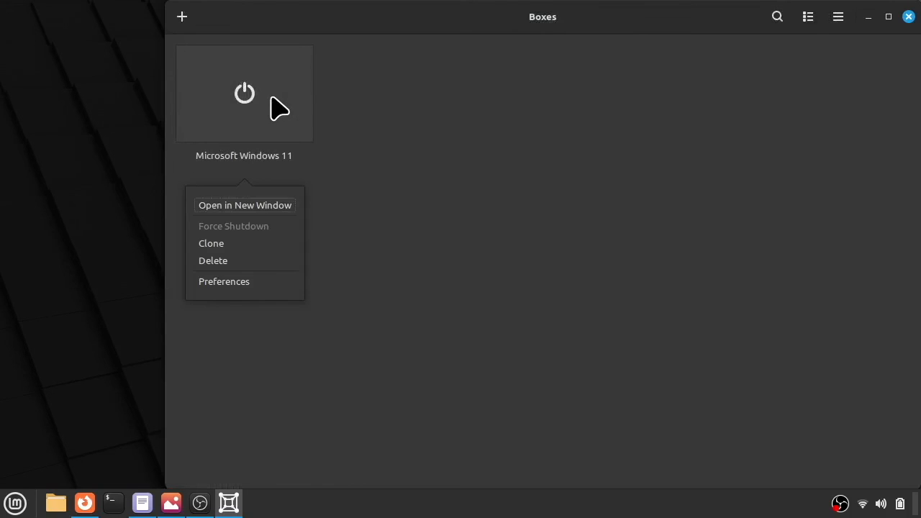
click(238, 244)
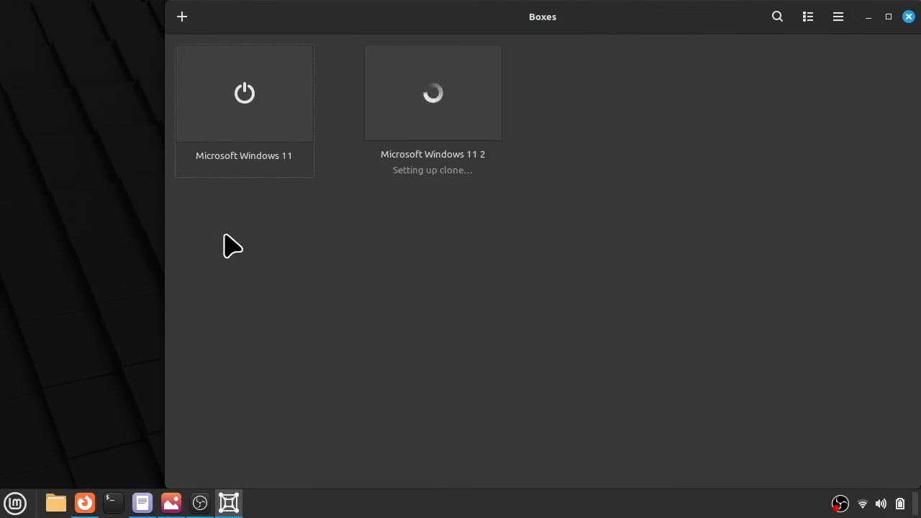